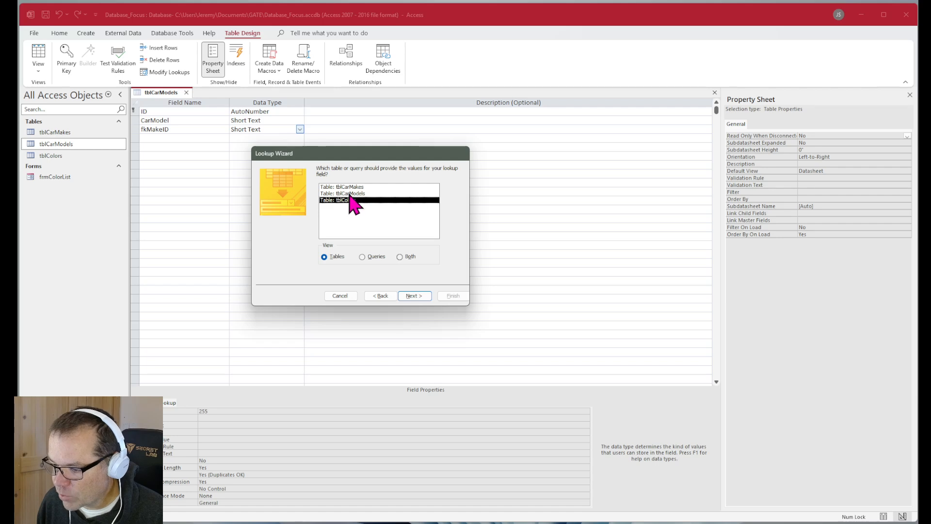
# Choose tblCarMakes as the table that supplies the values for the fkMakeID lookup field
pyautogui.click(349, 187)
pyautogui.click(351, 193)
pyautogui.click(351, 200)
pyautogui.click(350, 187)
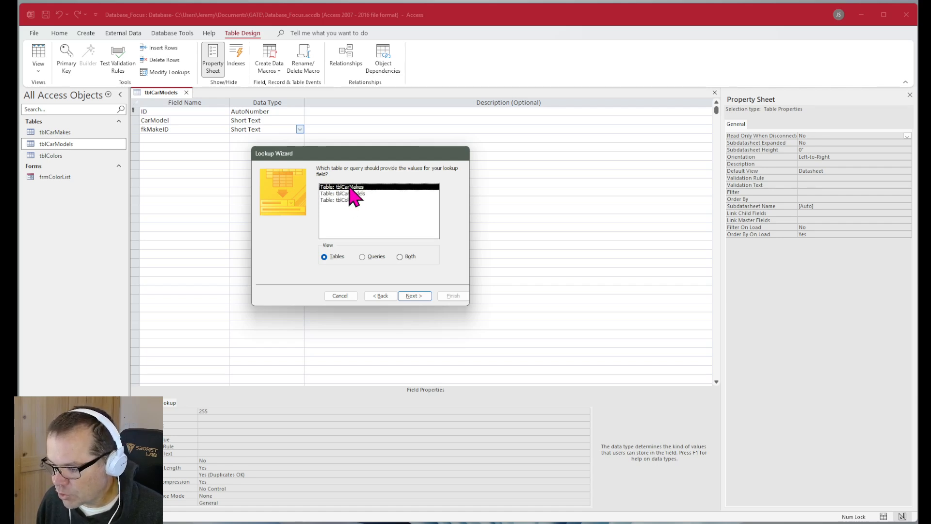
pyautogui.click(359, 193)
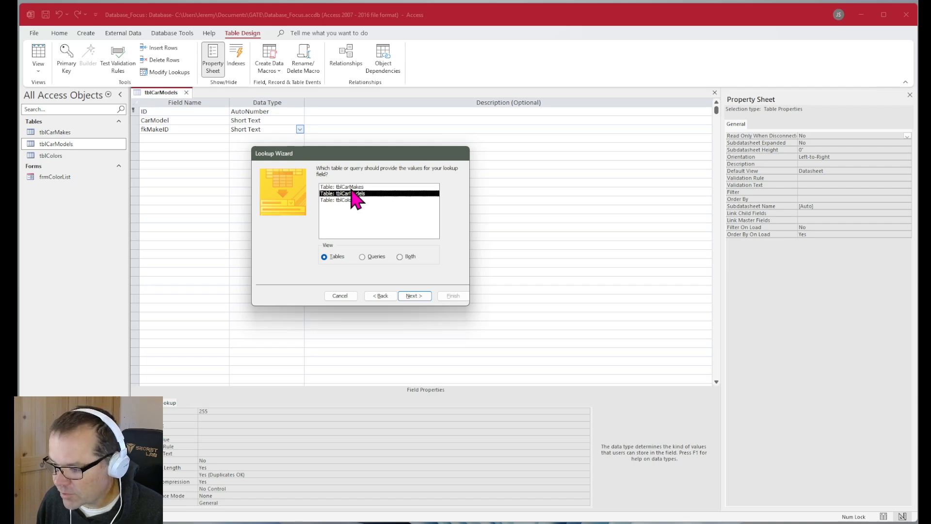
pyautogui.press('Up')
pyautogui.click(350, 200)
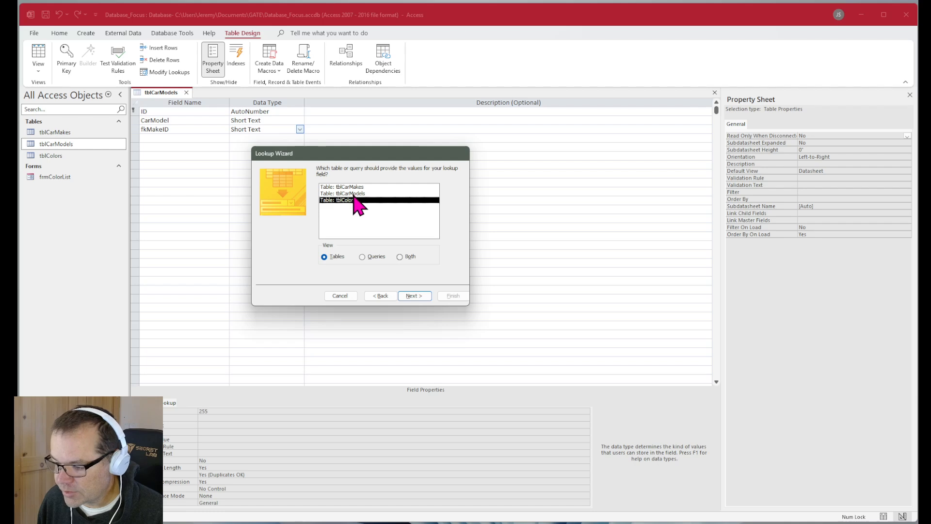
pyautogui.press('Up')
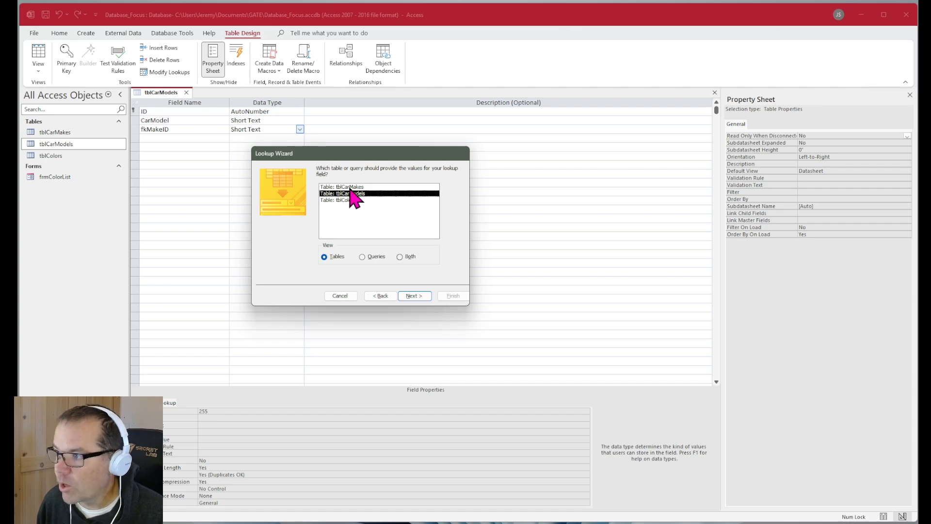
pyautogui.click(349, 187)
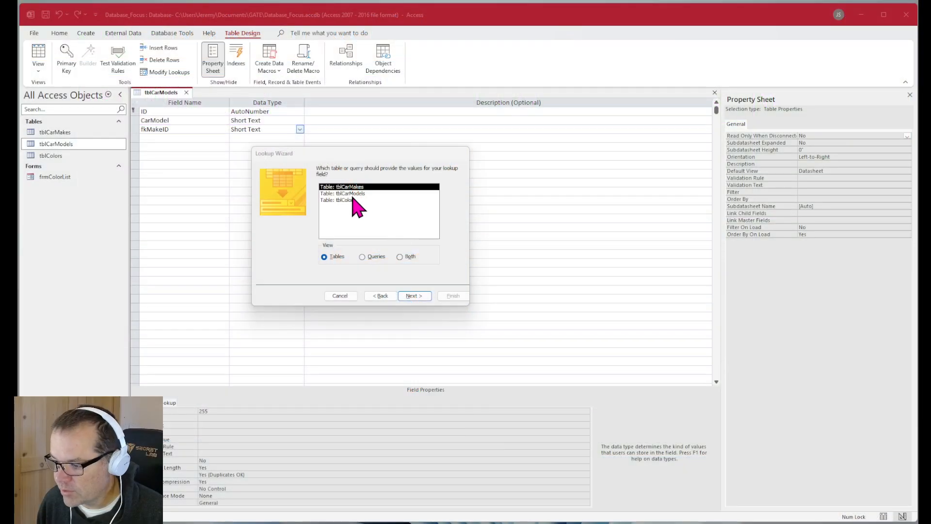
pyautogui.click(347, 194)
pyautogui.click(347, 188)
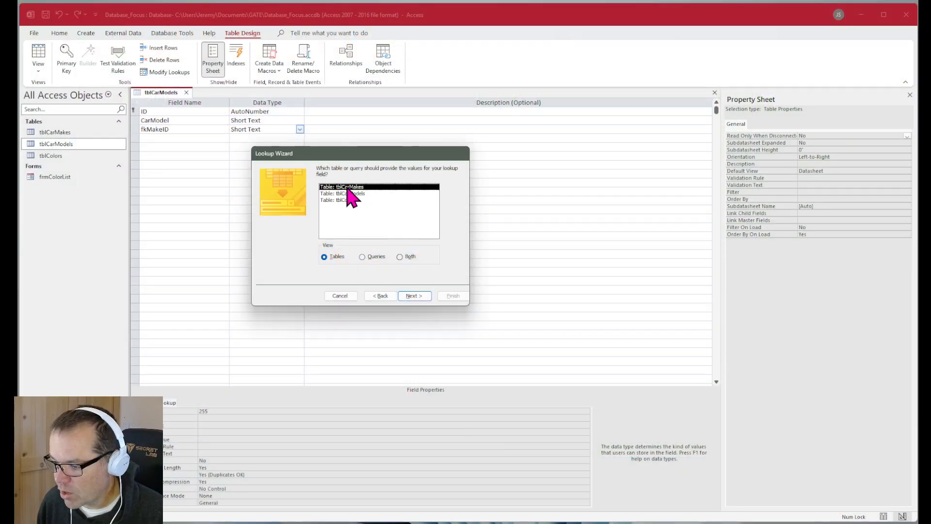
pyautogui.click(416, 295)
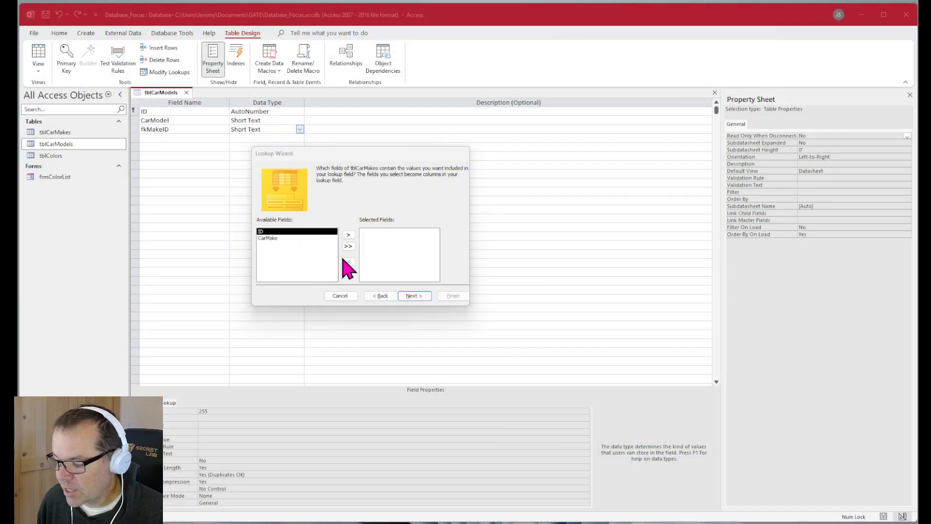
# Include both the ID and CarMake fields of tblCarMakes as columns in the lookup field
pyautogui.click(277, 238)
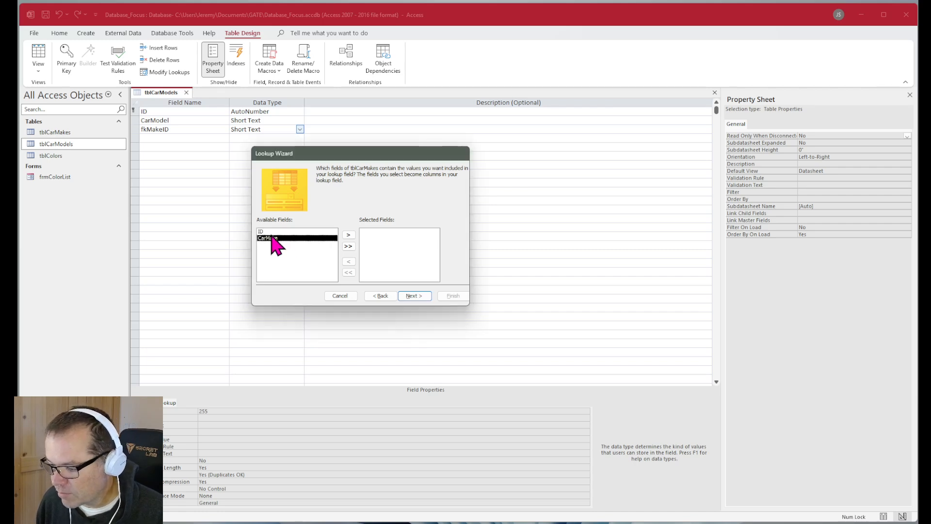
pyautogui.click(271, 232)
pyautogui.click(349, 235)
pyautogui.click(348, 236)
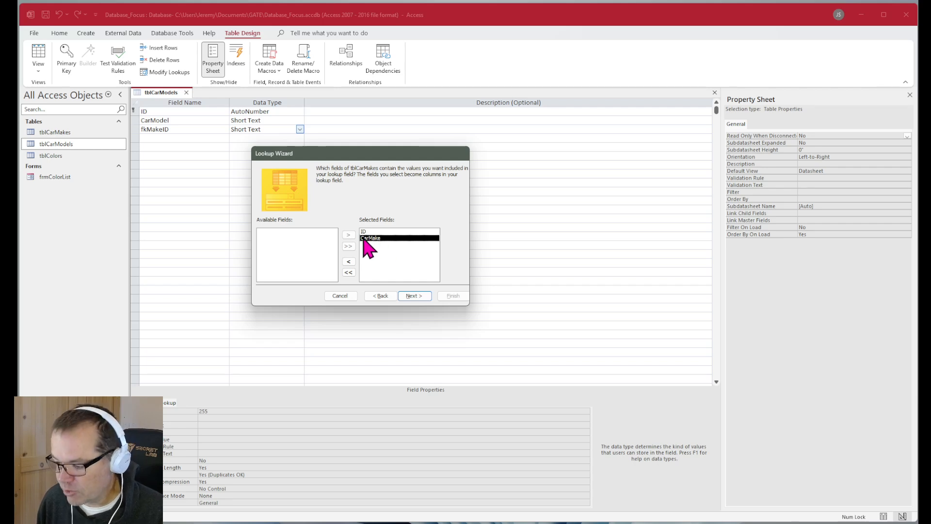
pyautogui.click(415, 297)
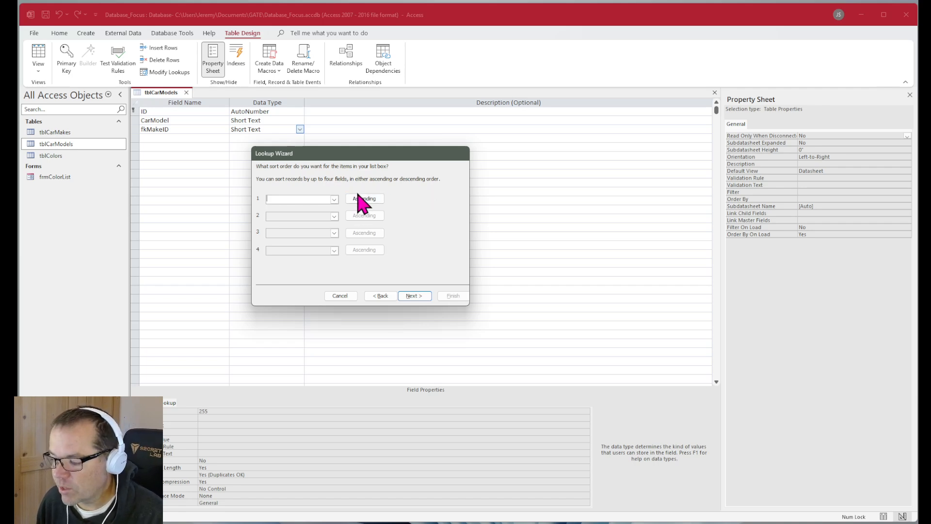
# Sort the lookup list by CarMake in ascending order
pyautogui.click(334, 200)
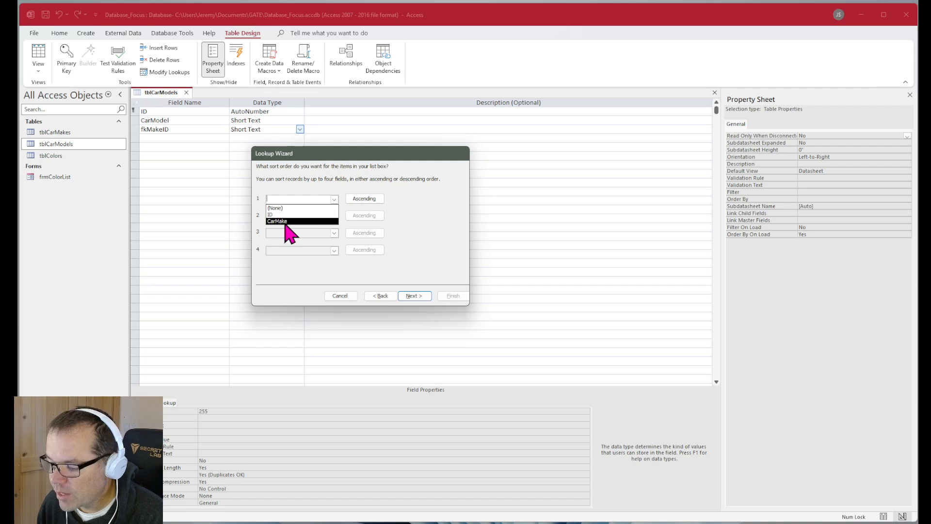
pyautogui.click(285, 222)
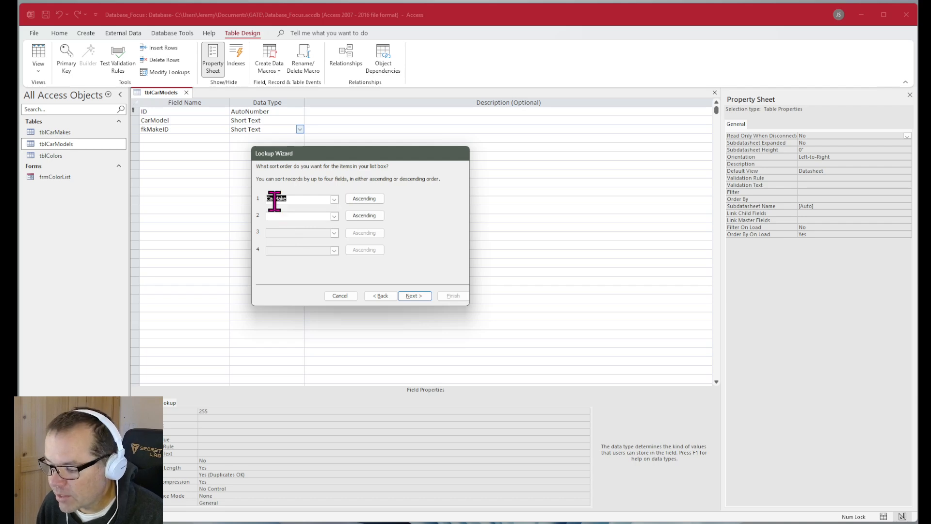
pyautogui.click(335, 199)
pyautogui.click(308, 215)
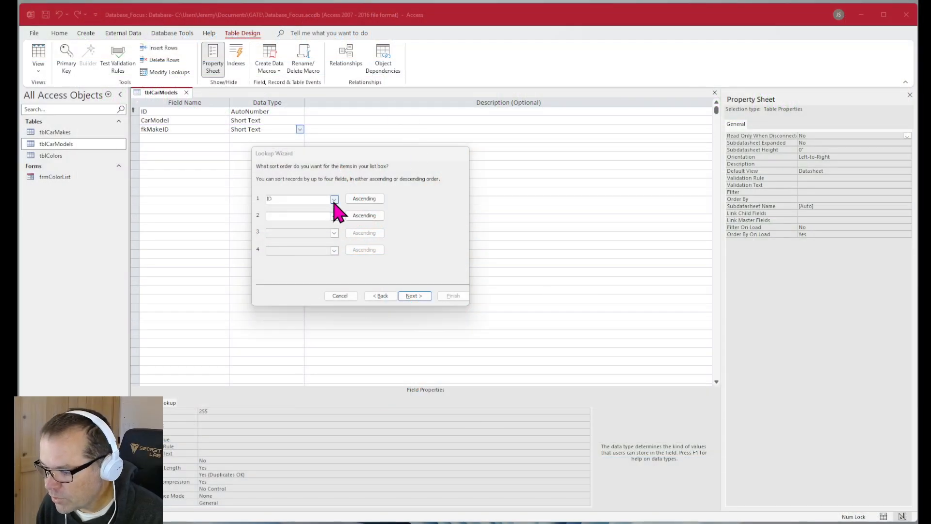
pyautogui.click(334, 199)
pyautogui.click(303, 221)
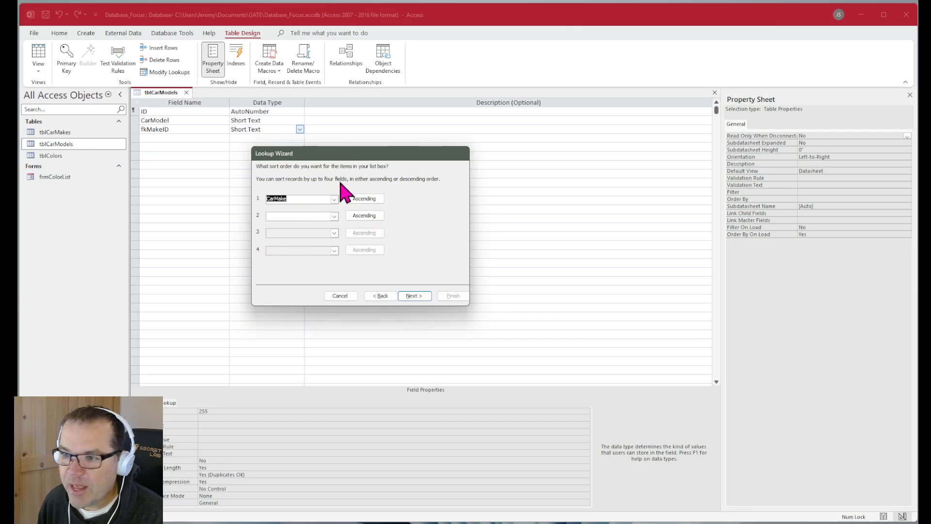
pyautogui.click(414, 296)
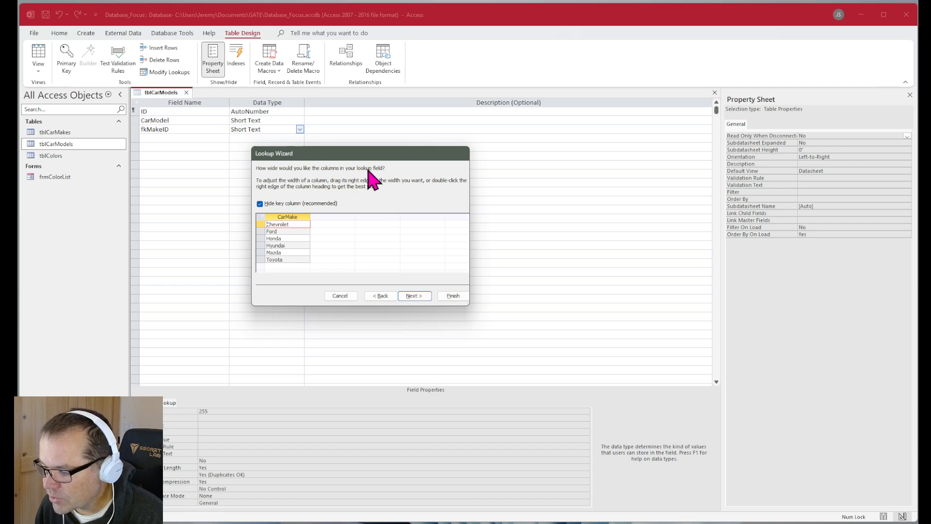
# Show the ID key column in the lookup preview, recheck the selected fields and sort order, and hide the key column again
pyautogui.click(260, 204)
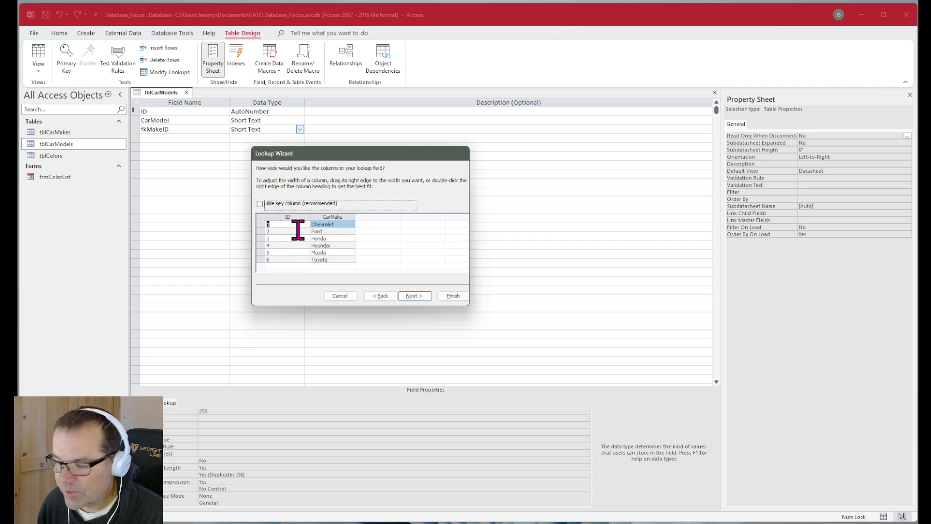
pyautogui.click(382, 296)
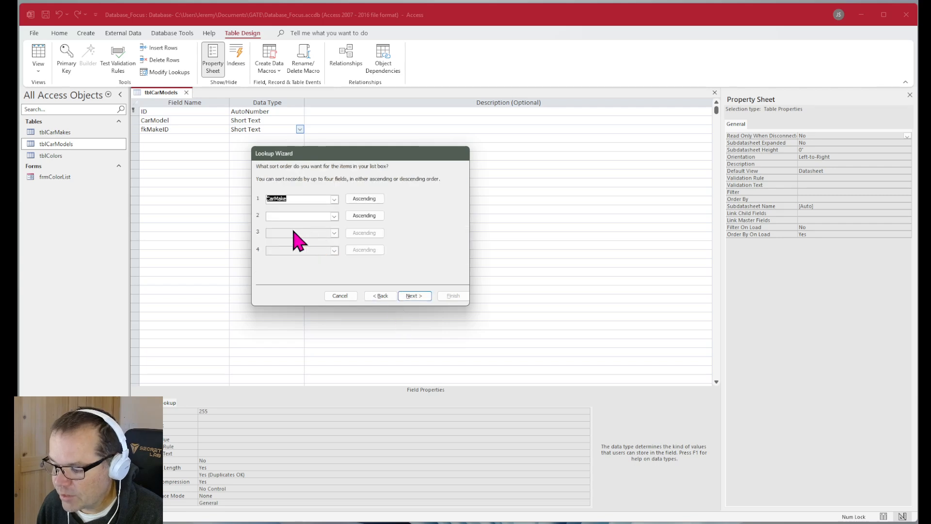
pyautogui.click(380, 296)
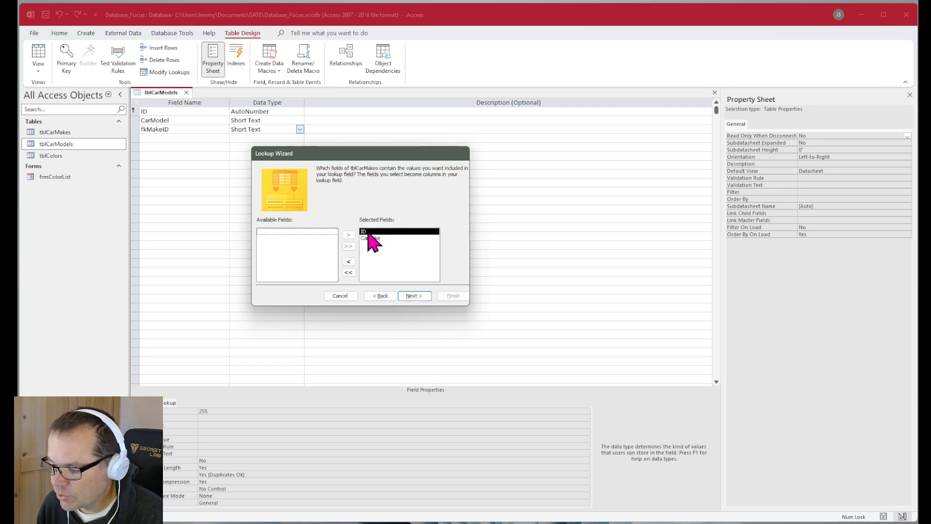
pyautogui.click(413, 296)
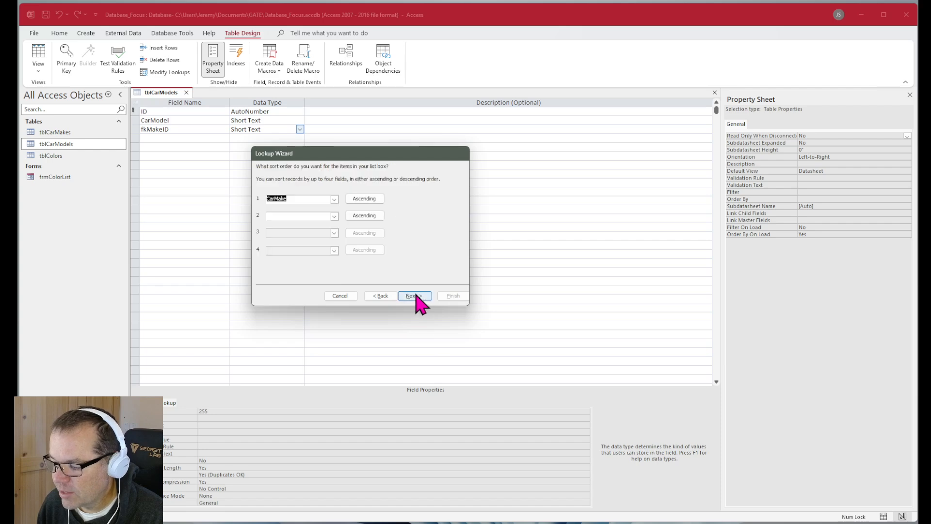
pyautogui.click(415, 296)
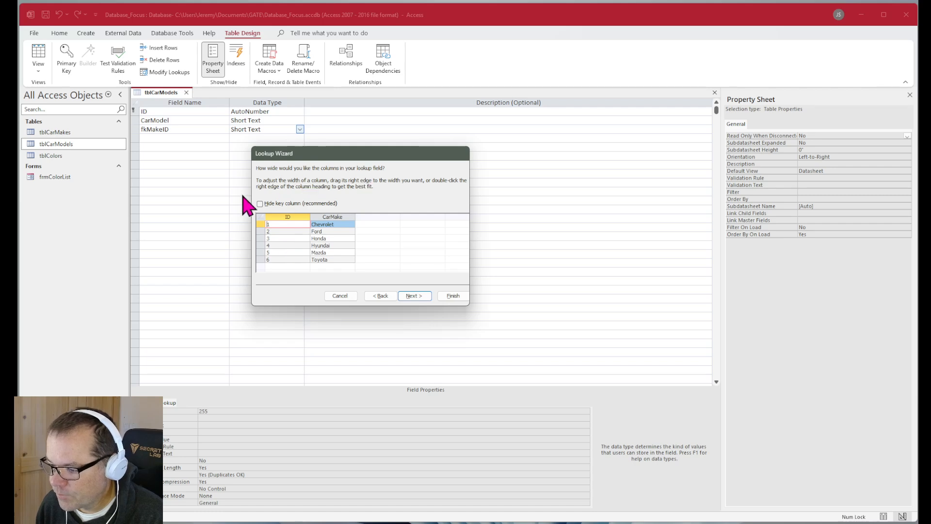
pyautogui.click(260, 204)
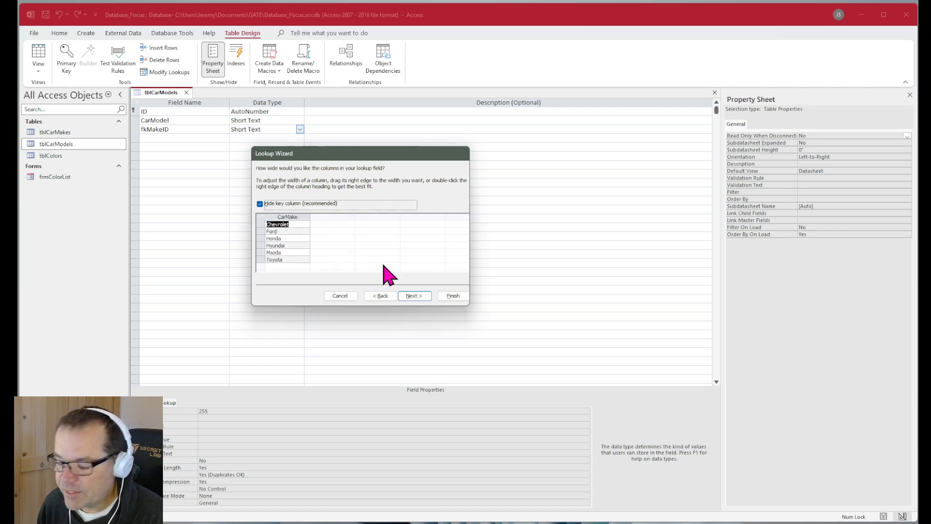
# Keep fkMakeID as the lookup label and enable data integrity with Restrict Delete
pyautogui.click(423, 297)
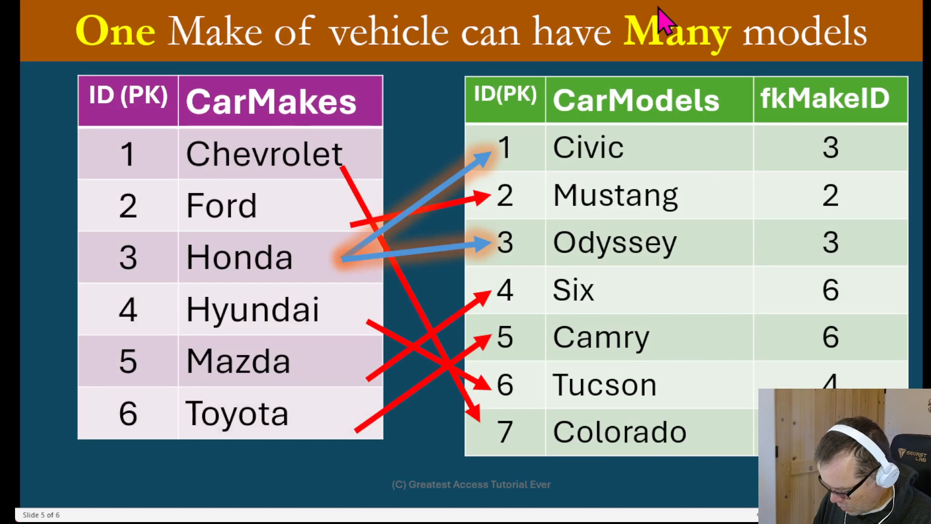
pyautogui.click(661, 17)
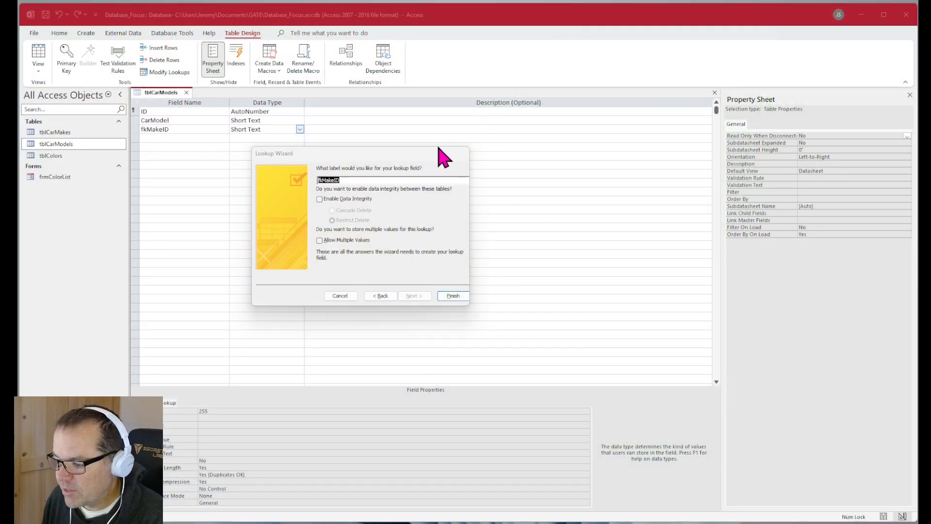
pyautogui.moveTo(411, 153); pyautogui.dragTo(385, 168)
pyautogui.click(294, 215)
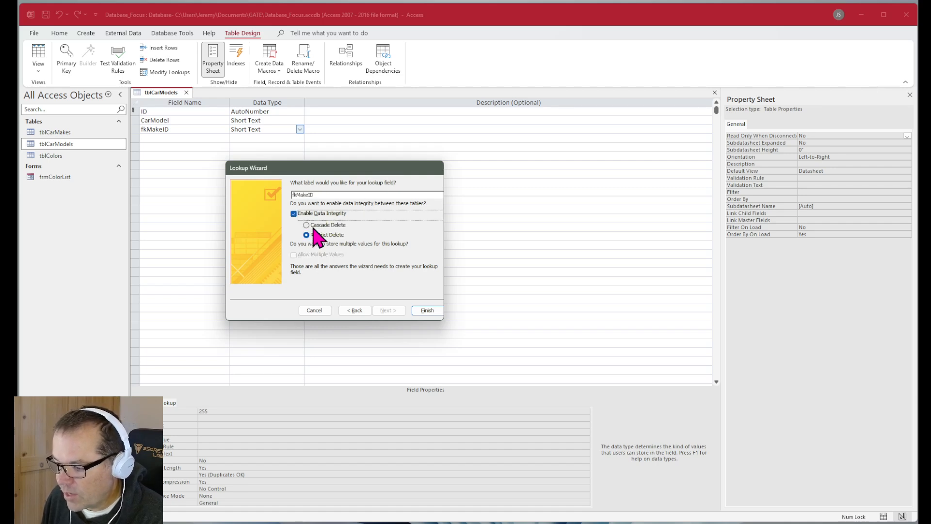
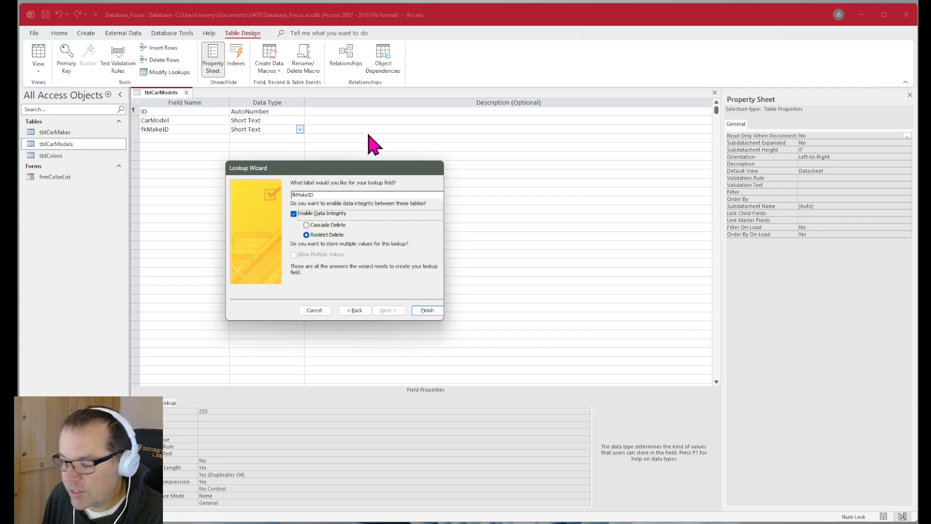
pyautogui.moveTo(361, 171)
pyautogui.mouseDown()
pyautogui.moveTo(326, 160)
pyautogui.moveTo(359, 161)
pyautogui.mouseUp()
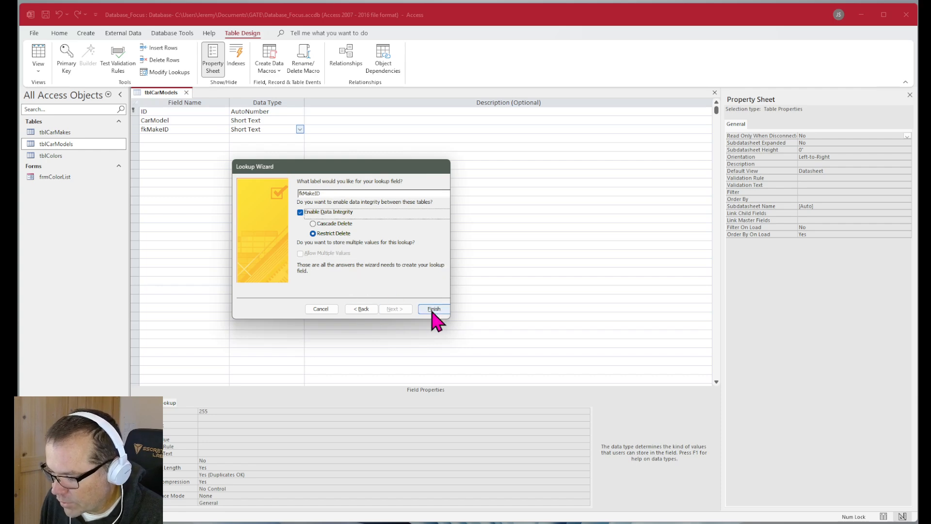
pyautogui.click(300, 213)
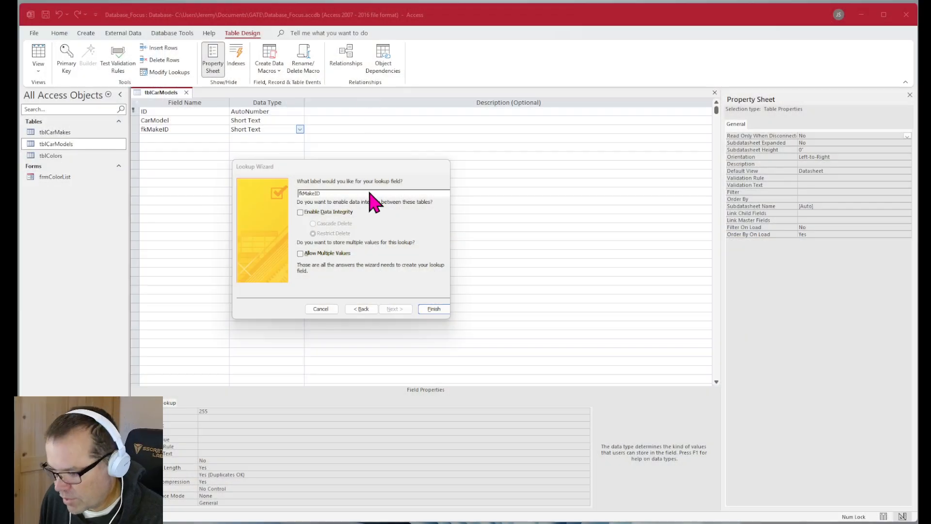
pyautogui.click(305, 212)
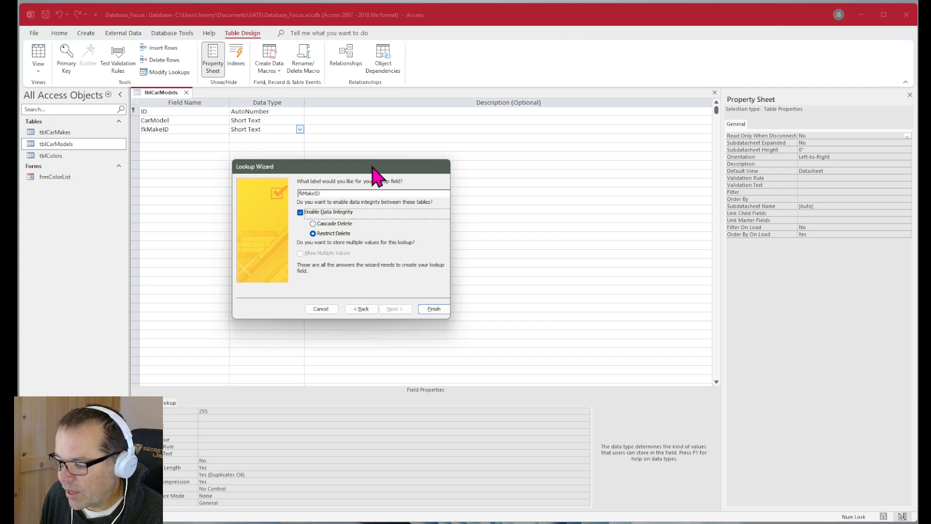
# Finish the lookup for fkMakeID and save the table so the relationship is created
pyautogui.moveTo(371, 167); pyautogui.dragTo(338, 166)
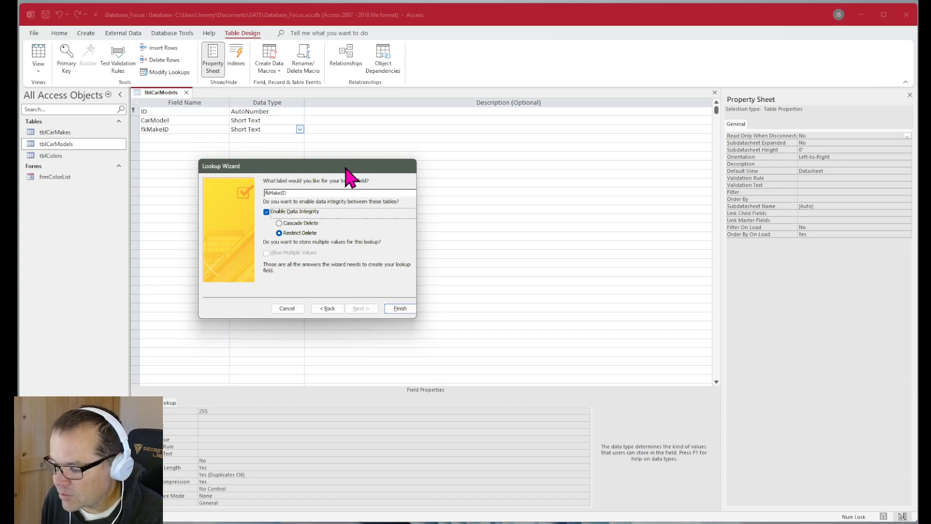
pyautogui.moveTo(339, 168); pyautogui.dragTo(349, 169)
pyautogui.click(415, 310)
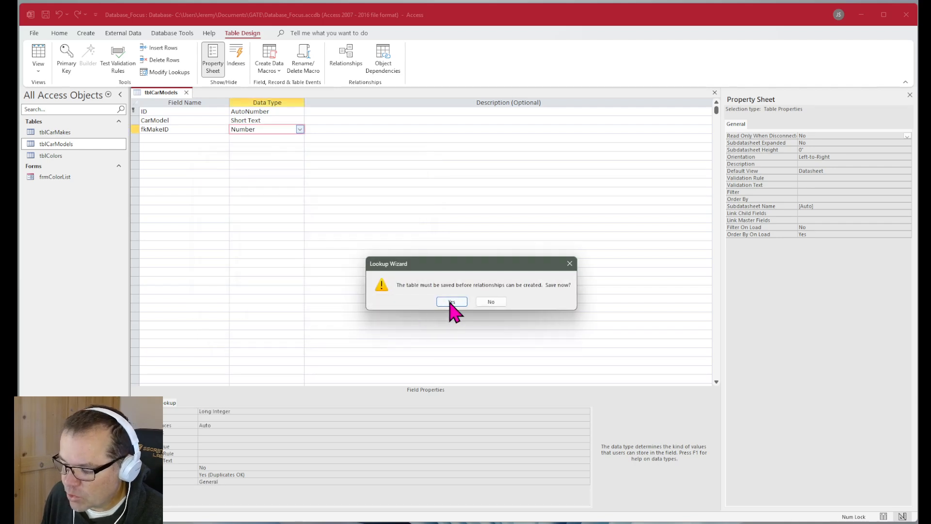
pyautogui.click(456, 301)
pyautogui.click(416, 263)
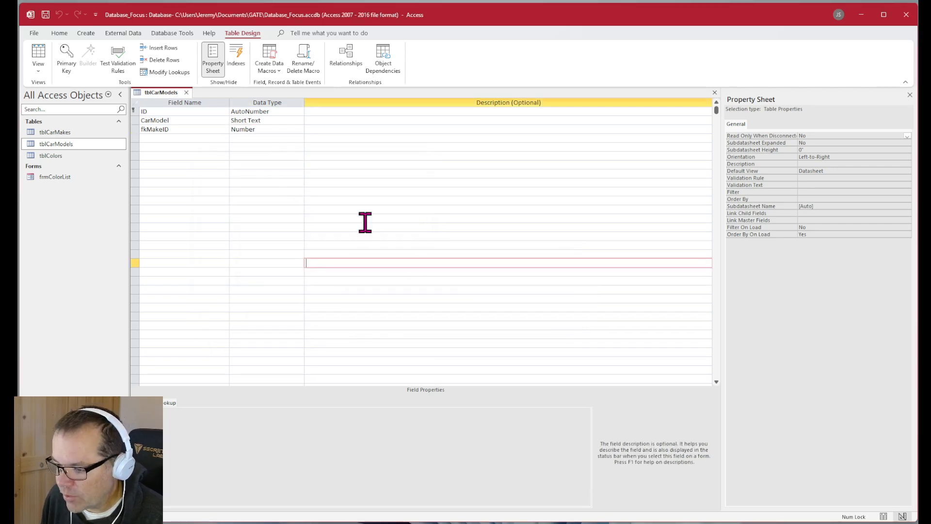
# Show tblCarModels as a datasheet and widen the fkMakeID column to fit its heading
pyautogui.click(885, 517)
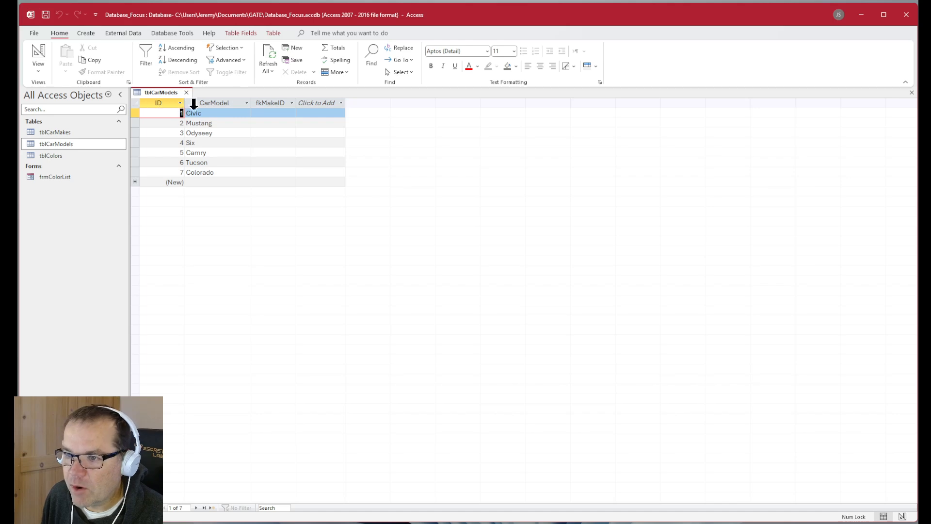
pyautogui.doubleClick(297, 101)
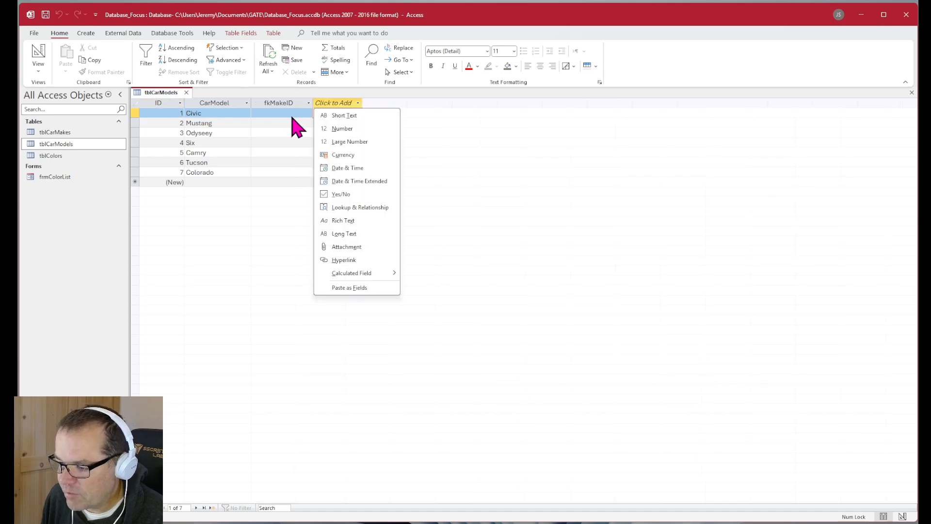
pyautogui.press('Escape')
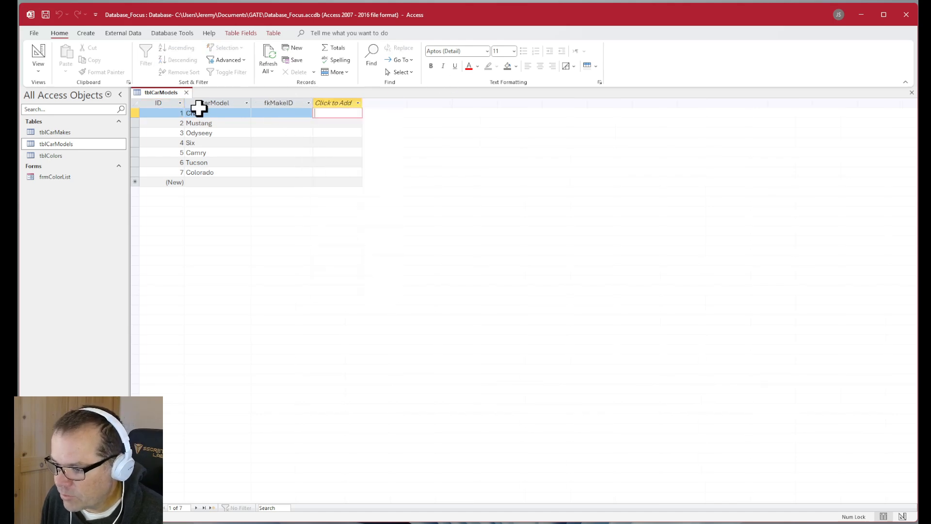
# Set the tblCarModels datasheet font size to 24 and widen the CarModel, fkMakeID and Click to Add columns to show their headings
pyautogui.click(513, 51)
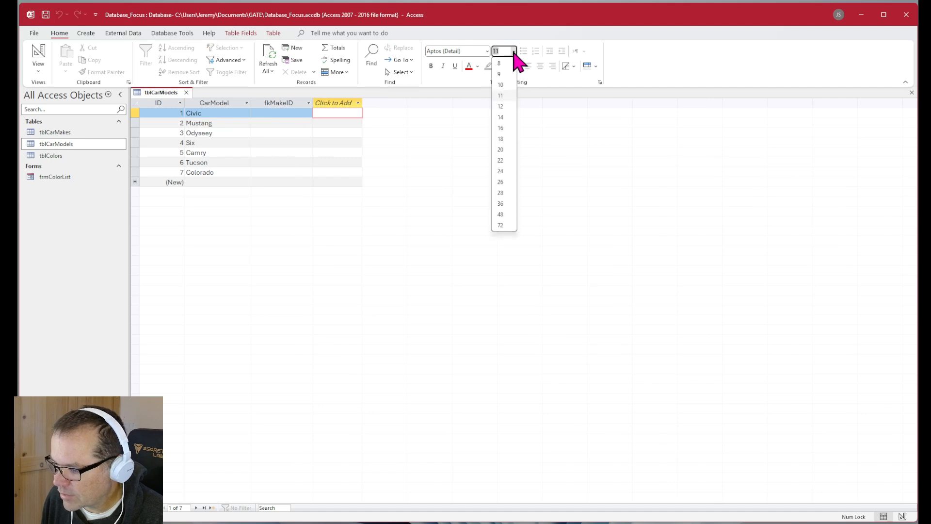
pyautogui.click(506, 184)
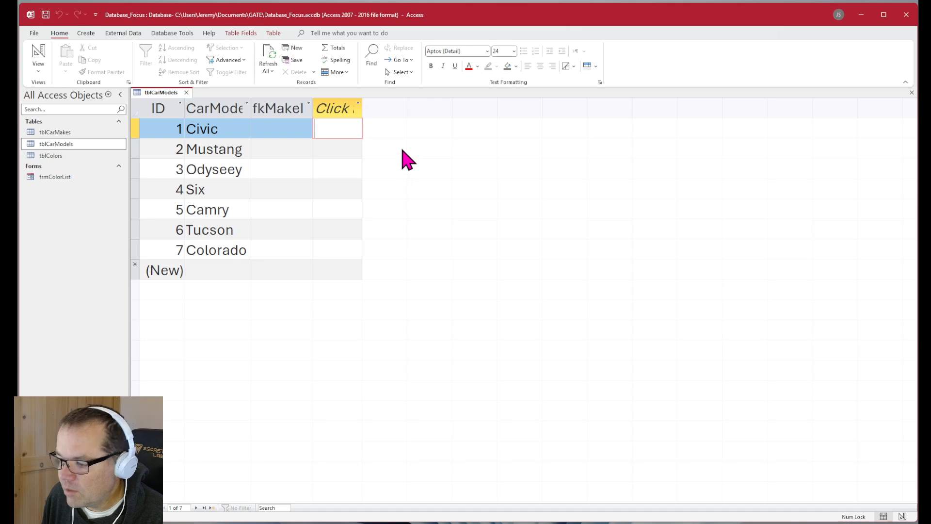
pyautogui.moveTo(362, 111); pyautogui.dragTo(519, 111)
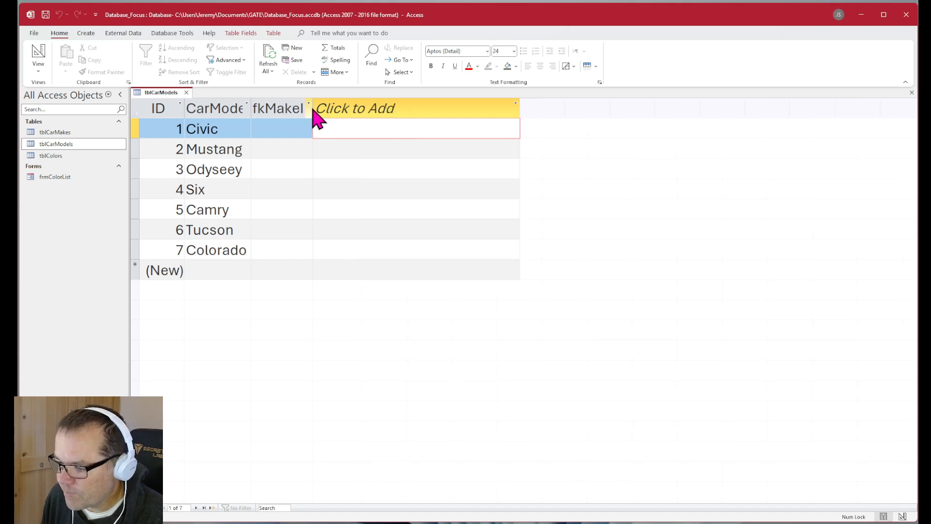
pyautogui.doubleClick(313, 109)
pyautogui.click(249, 108)
pyautogui.moveTo(249, 108); pyautogui.dragTo(303, 116)
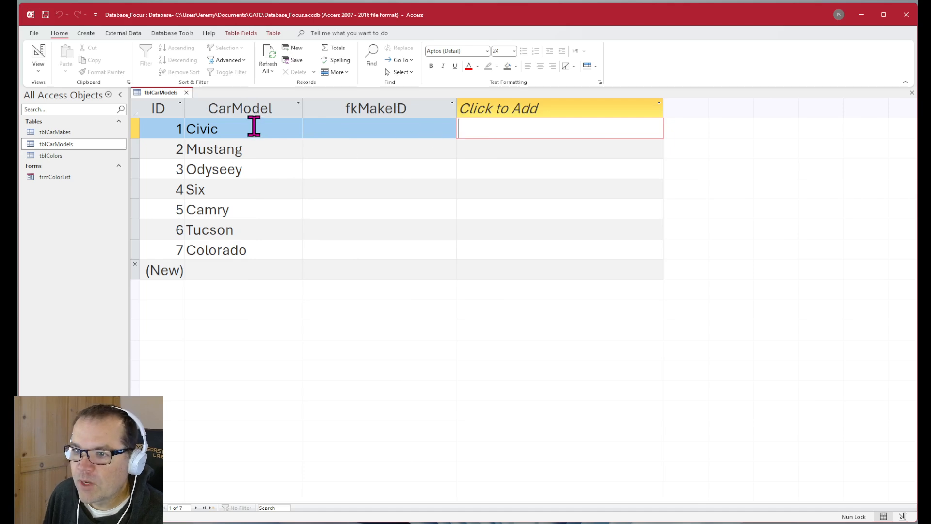
# Choose the fkMakeID values Honda for Civic, Ford for Mustang and Honda for Odyseey
pyautogui.click(437, 129)
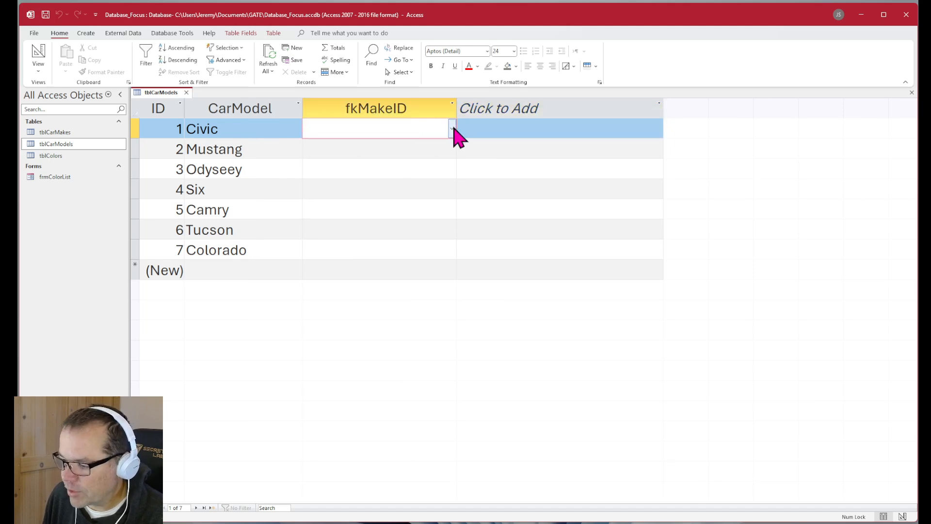
pyautogui.click(453, 129)
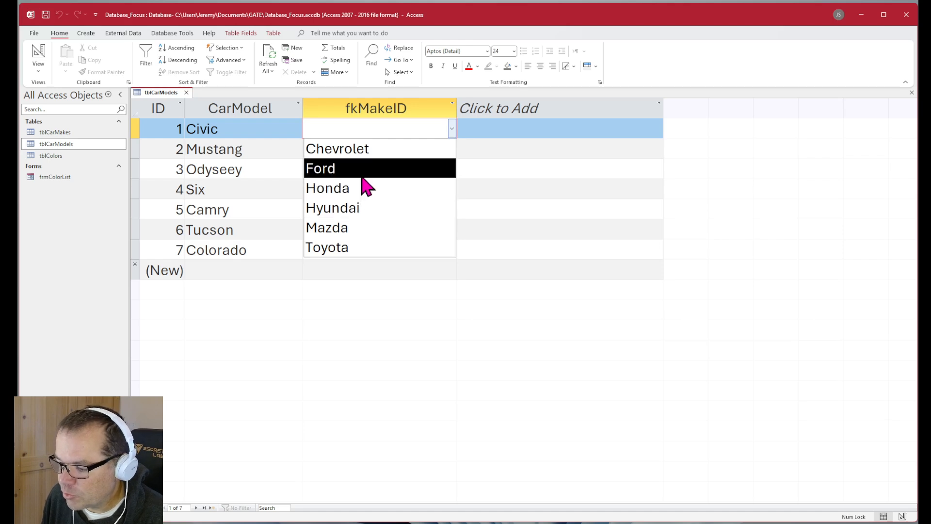
pyautogui.click(352, 199)
pyautogui.click(453, 153)
pyautogui.click(454, 153)
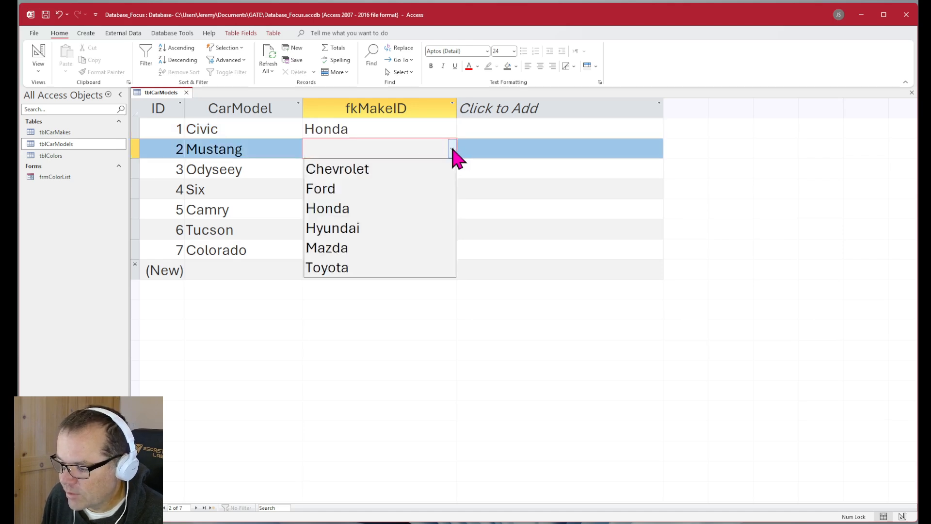
pyautogui.click(351, 193)
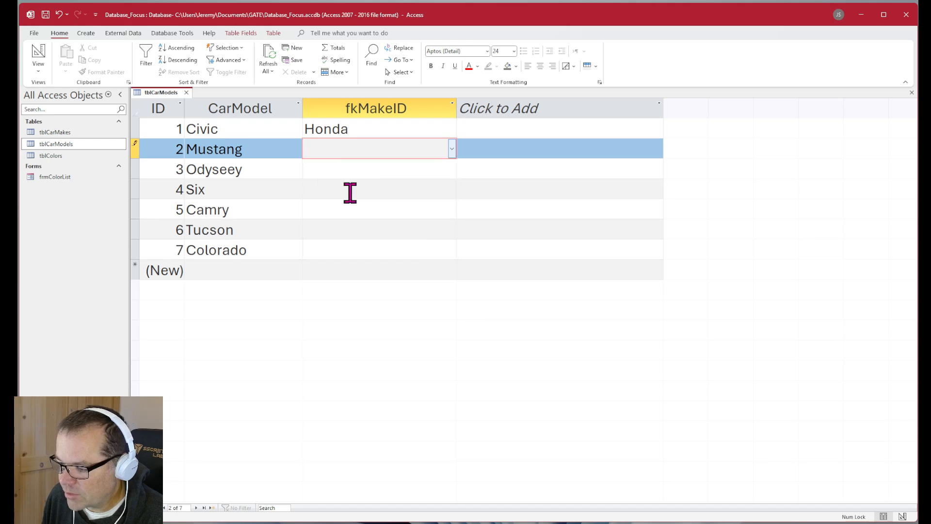
pyautogui.click(449, 168)
pyautogui.click(454, 169)
pyautogui.click(384, 229)
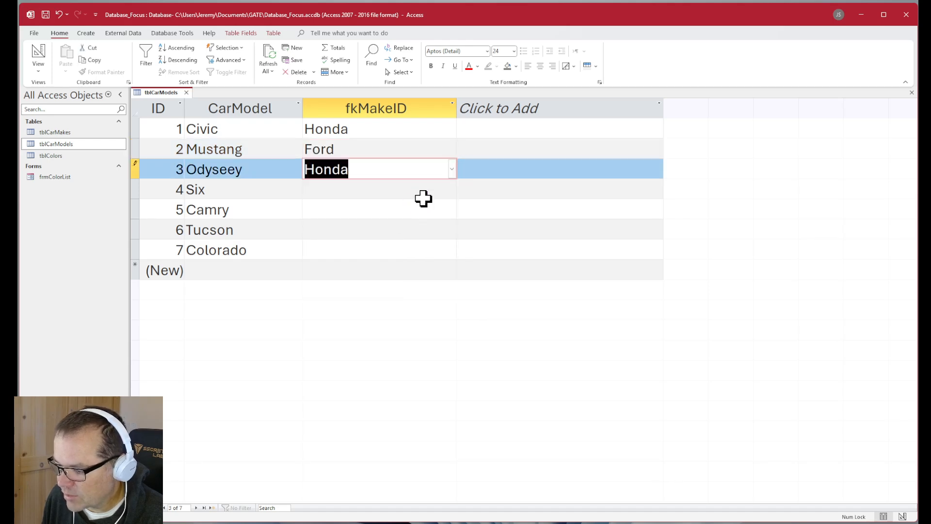
# Choose Mazda as the fkMakeID value for Six and Toyota for Camry
pyautogui.click(447, 189)
pyautogui.click(451, 189)
pyautogui.click(383, 287)
pyautogui.click(389, 210)
pyautogui.click(452, 209)
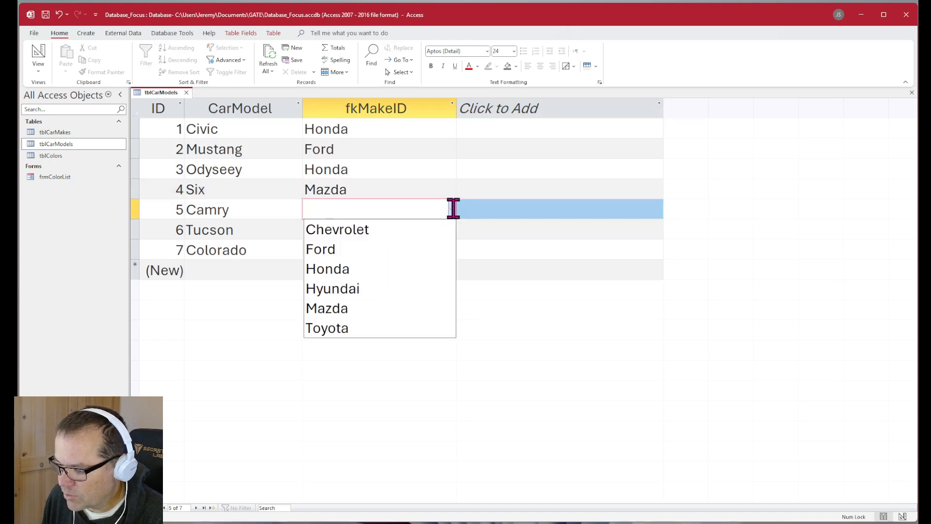
pyautogui.click(393, 329)
# Choose Hyundai as the fkMakeID value for Tucson and Chevrolet for Colorado
pyautogui.click(357, 225)
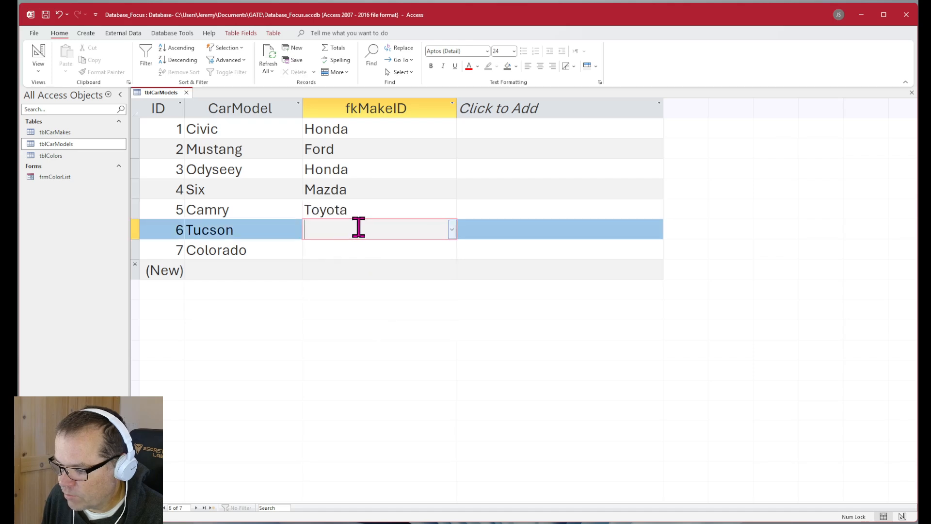
pyautogui.click(451, 229)
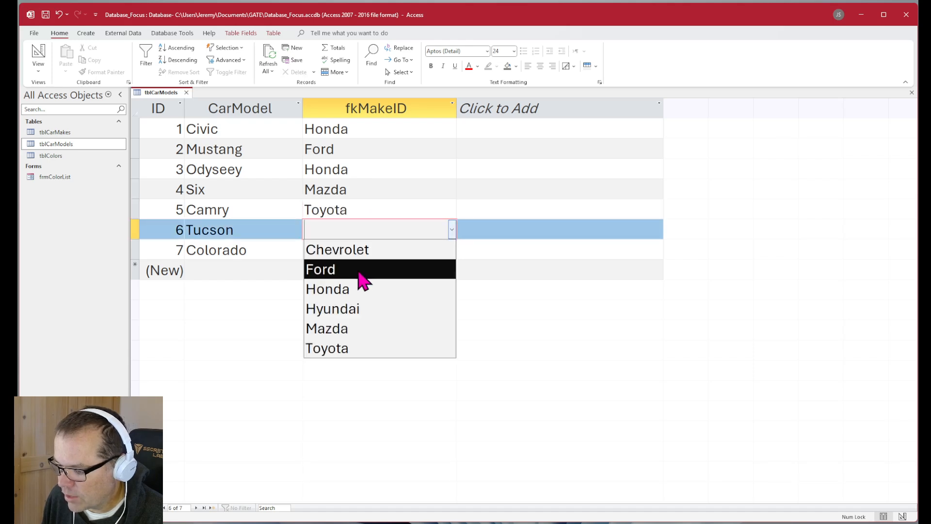
pyautogui.click(370, 310)
pyautogui.click(357, 249)
pyautogui.click(451, 251)
pyautogui.click(349, 270)
# Close the tblCarModels datasheet and save its layout changes
pyautogui.click(264, 270)
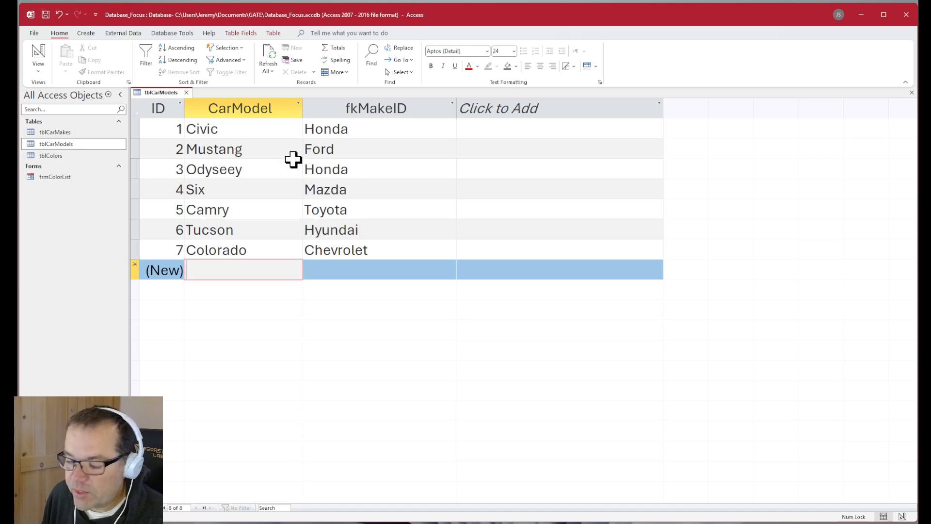
pyautogui.click(187, 93)
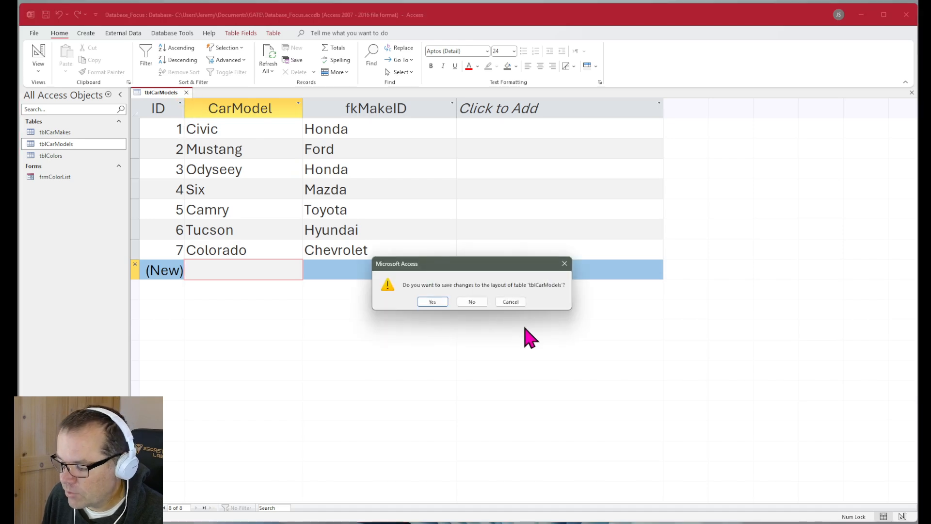
pyautogui.click(429, 302)
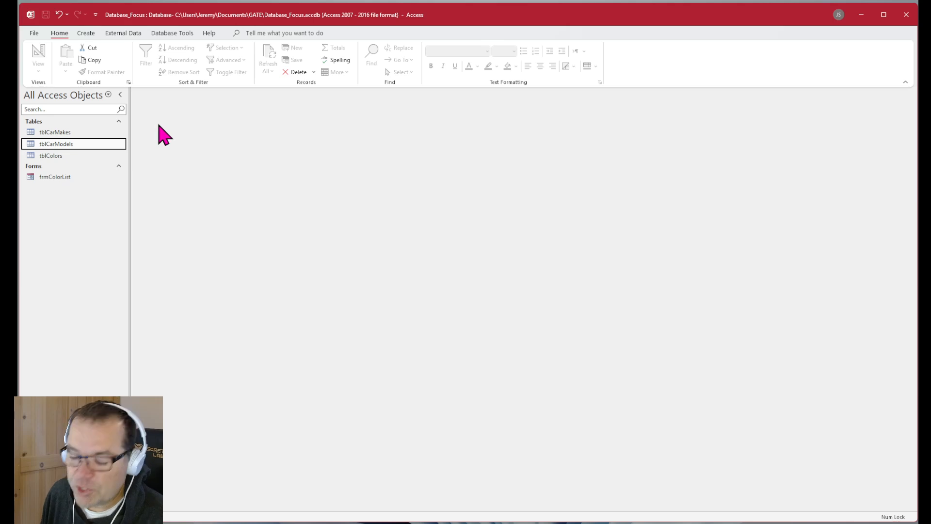
# Open tblCarMakes, set its datasheet font size to 20 and widen the CarMake and Click to Add columns
pyautogui.doubleClick(55, 132)
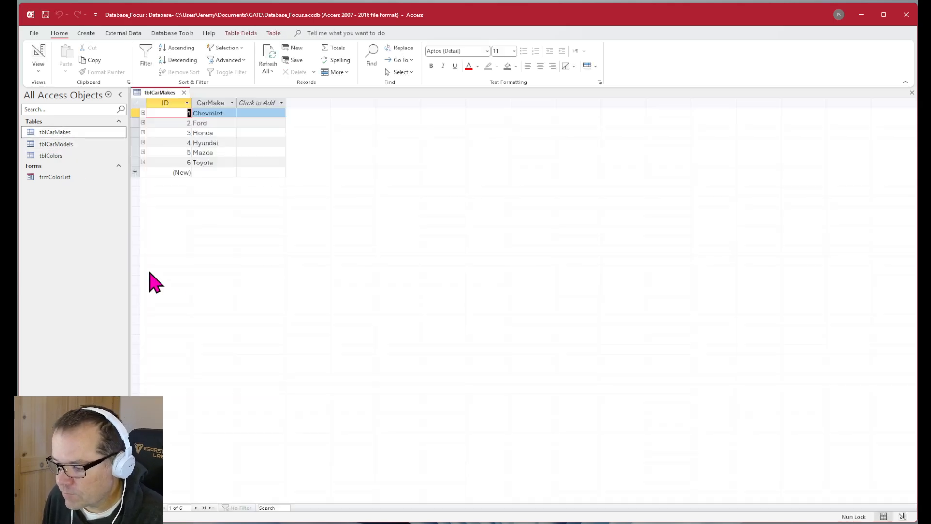
pyautogui.click(514, 51)
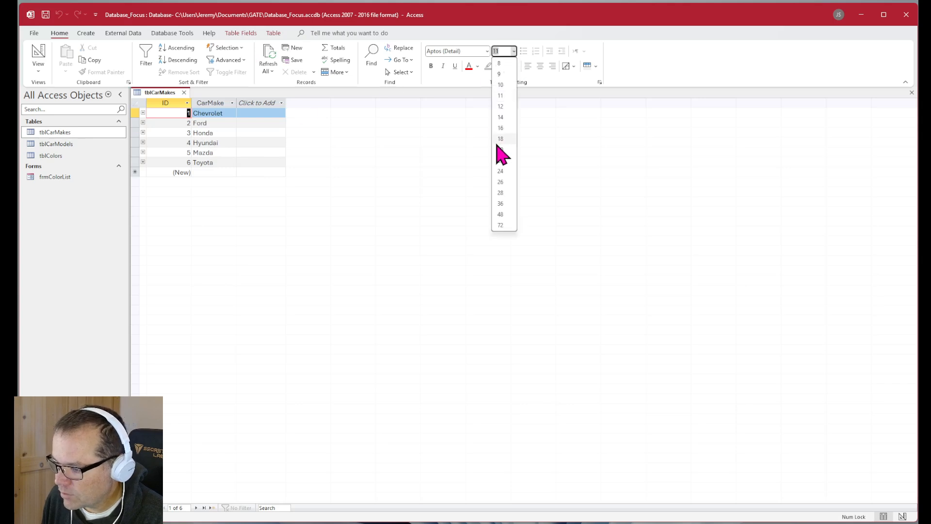
pyautogui.click(501, 149)
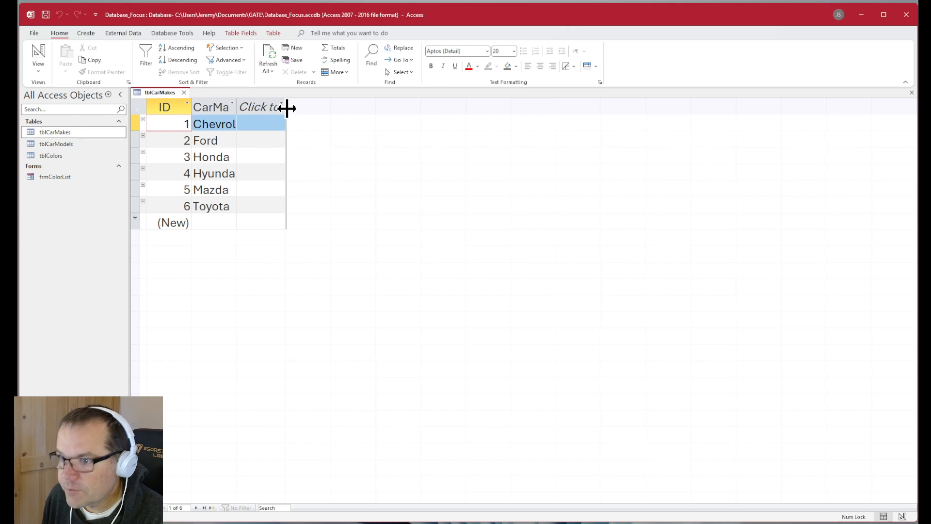
pyautogui.moveTo(286, 109); pyautogui.dragTo(382, 108)
pyautogui.moveTo(238, 108); pyautogui.dragTo(323, 109)
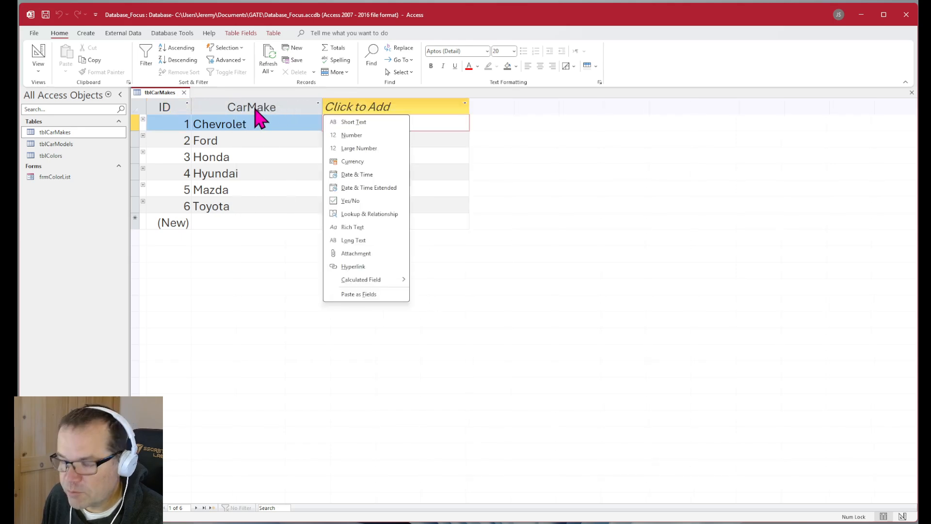
pyautogui.click(257, 283)
pyautogui.moveTo(322, 107); pyautogui.dragTo(298, 107)
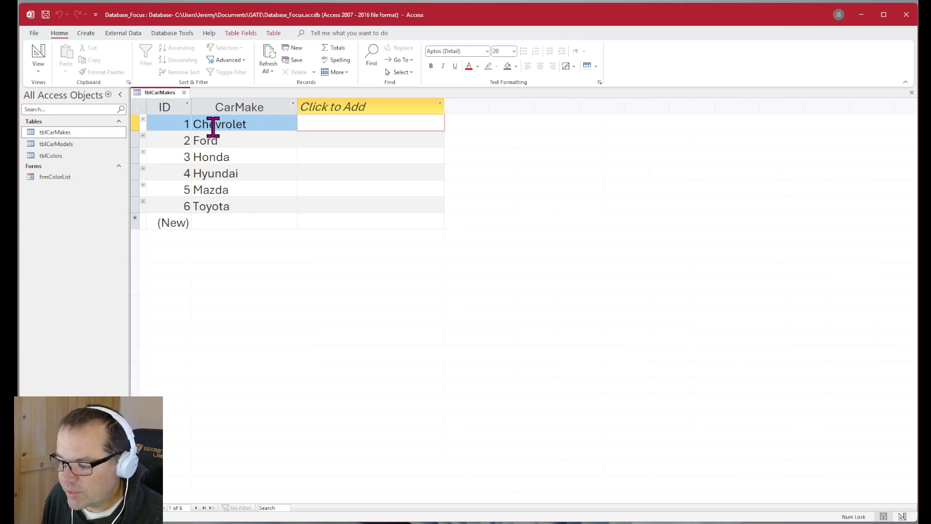
# Expand the Honda record in tblCarMakes and look through its related car models
pyautogui.click(256, 139)
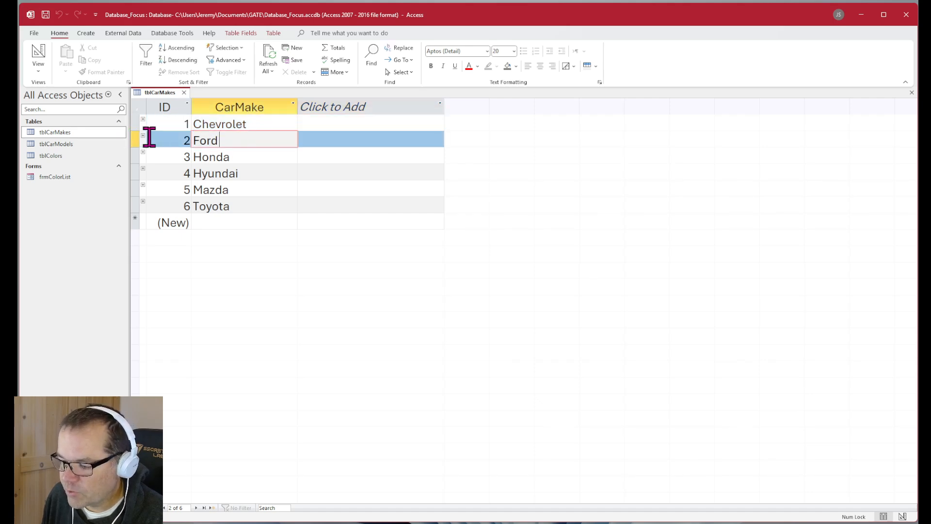
pyautogui.click(256, 156)
pyautogui.click(143, 152)
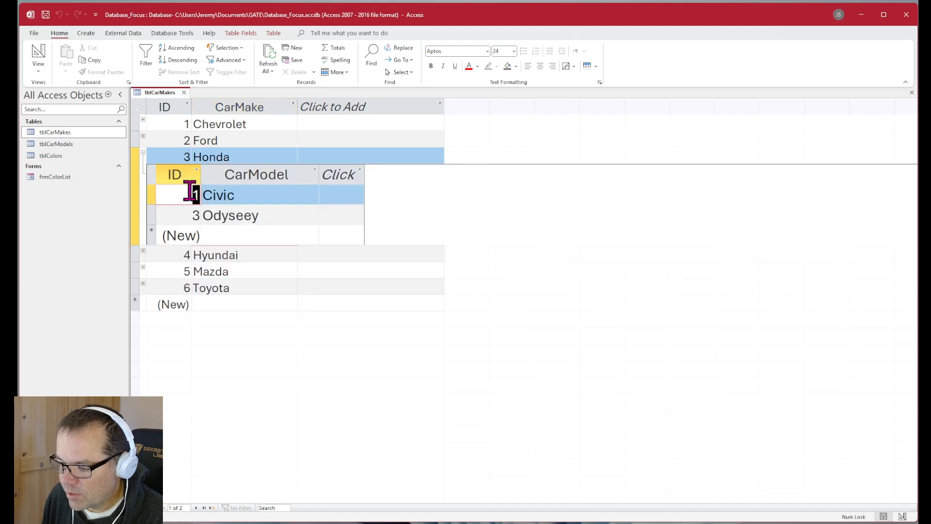
pyautogui.click(281, 234)
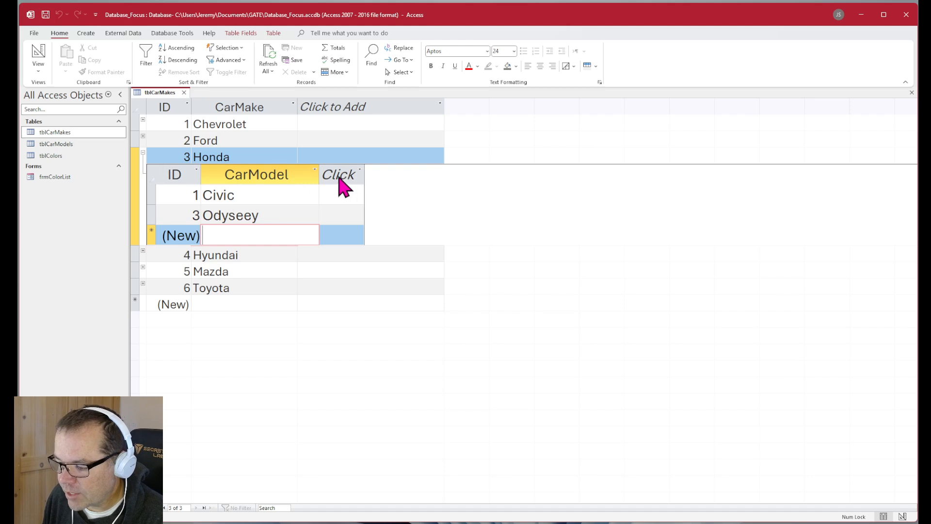
pyautogui.click(282, 195)
pyautogui.press('Down')
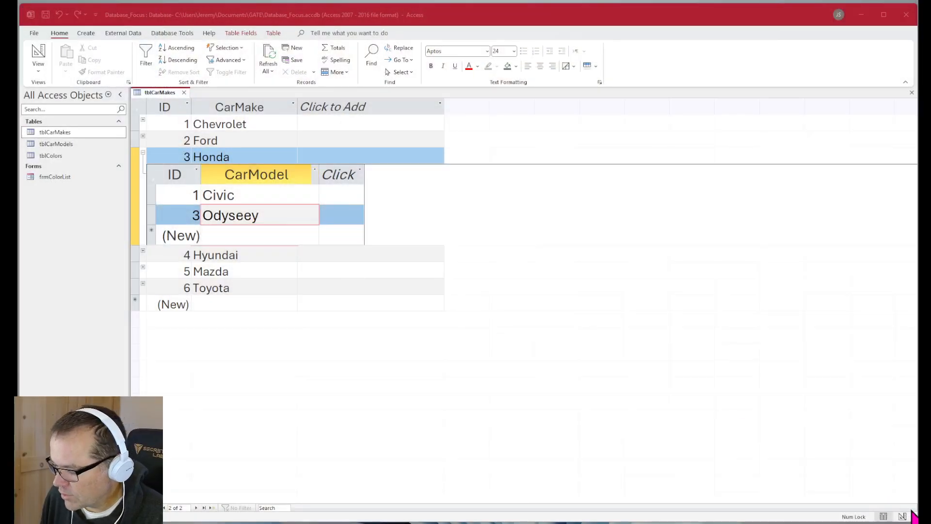
# Set the Subdatasheet Name property of tblCarMakes to [None] in Design View and return to the datasheet
pyautogui.click(902, 516)
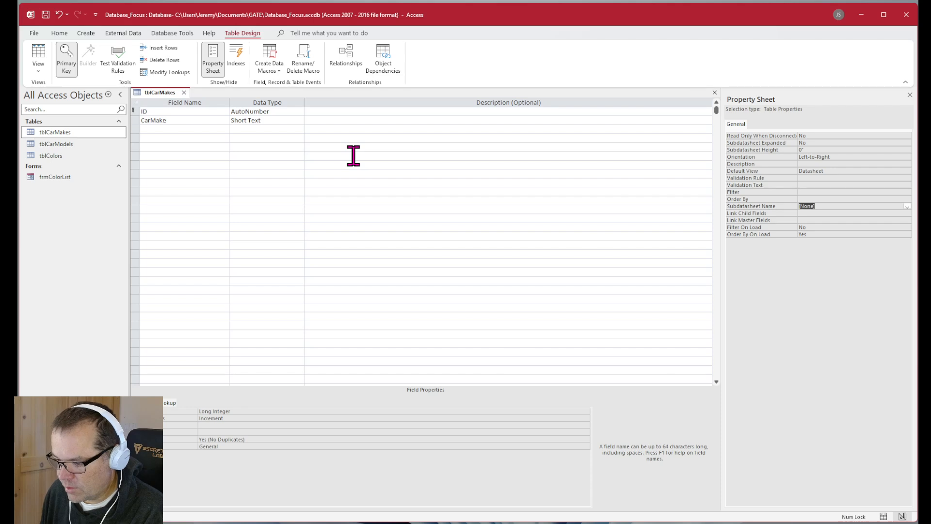
pyautogui.click(884, 517)
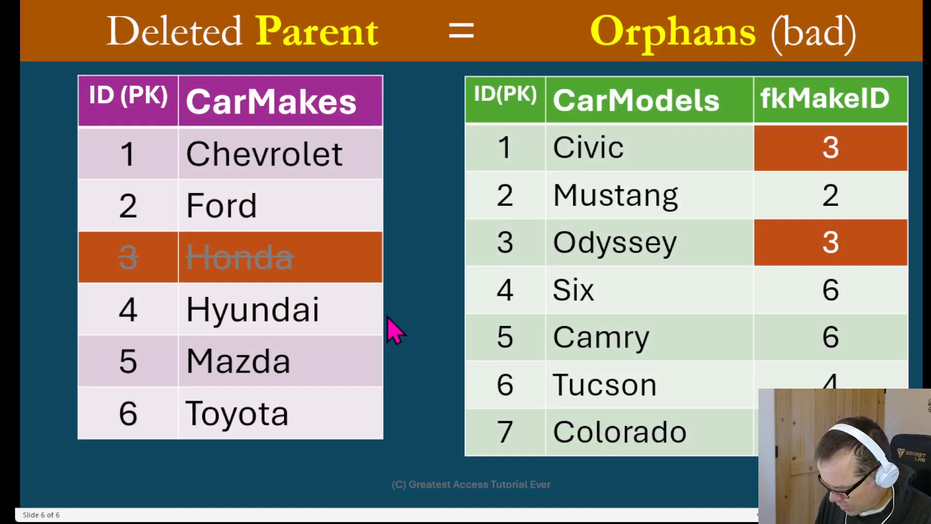
pyautogui.press('Left')
pyautogui.press('Left')
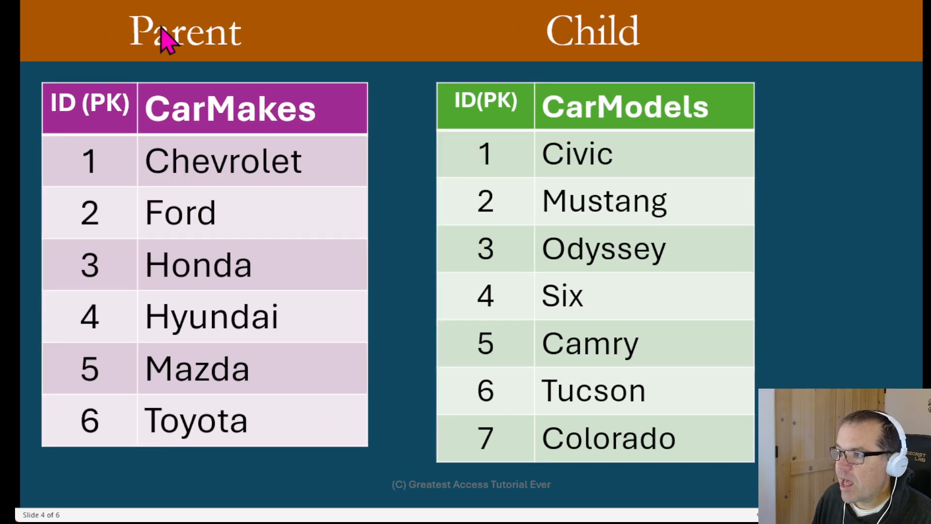
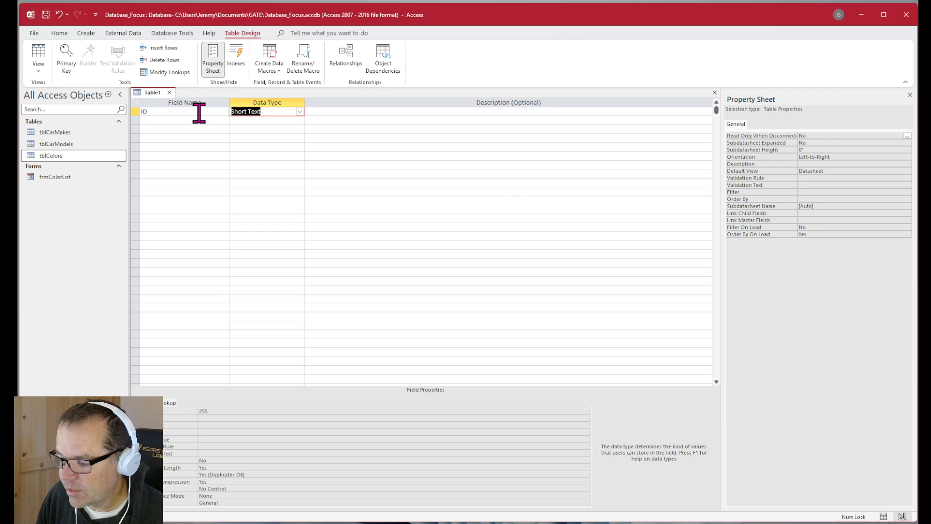
# Give the new table's ID field the AutoNumber data type and make it the primary key
pyautogui.write('a')
pyautogui.press('Tab')
pyautogui.click(66, 60)
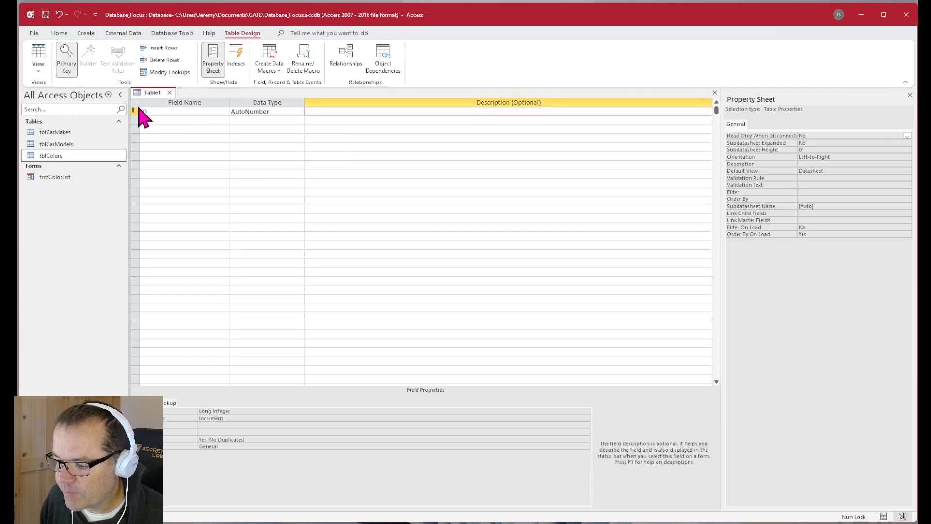
# Add a second field named fkCarModel to the new table
pyautogui.click(162, 121)
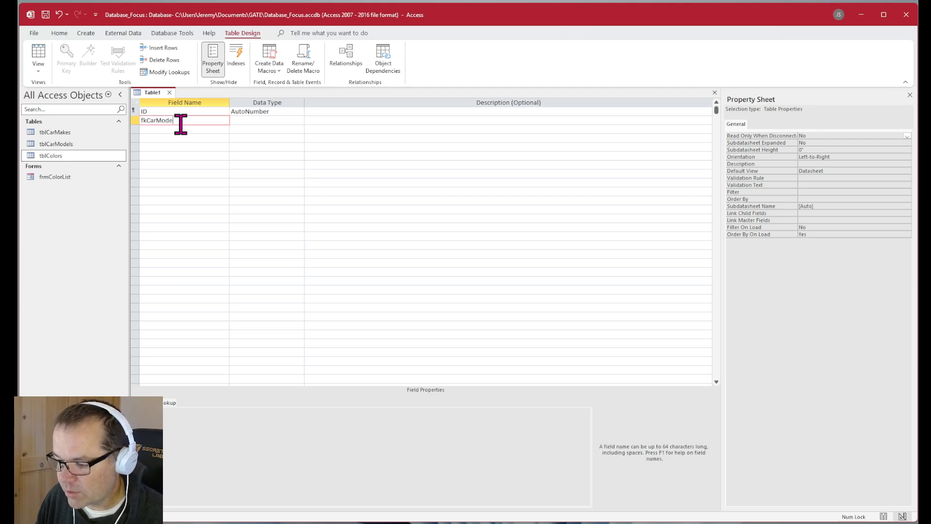
pyautogui.write('l')
pyautogui.press('Tab')
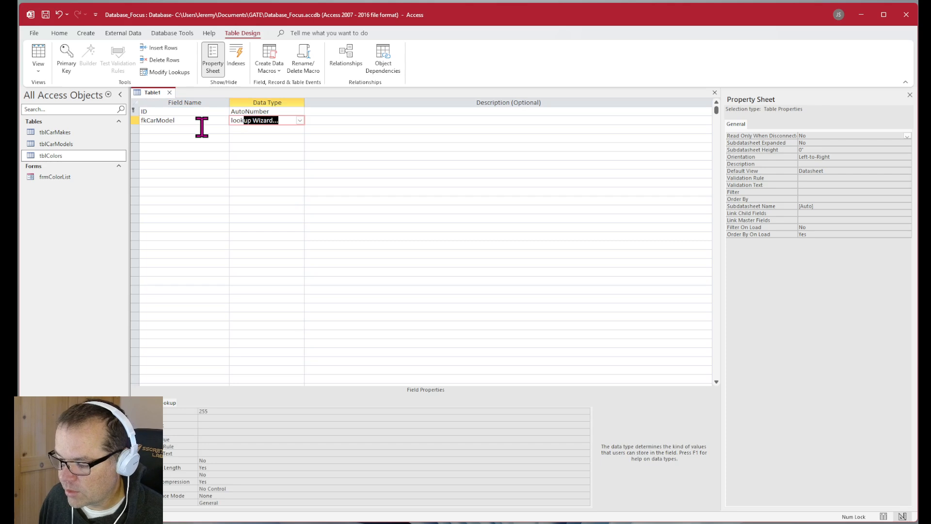
pyautogui.write('look')
pyautogui.press('Return')
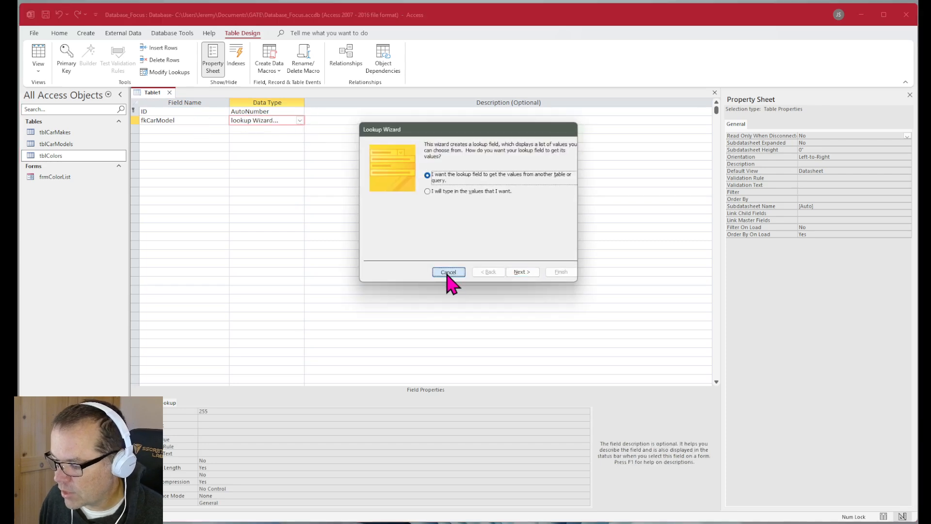
pyautogui.click(448, 272)
# Start a lookup in the new table's third row that takes the ID and CarModel fields from tblCarModels
pyautogui.click(300, 120)
pyautogui.click(286, 253)
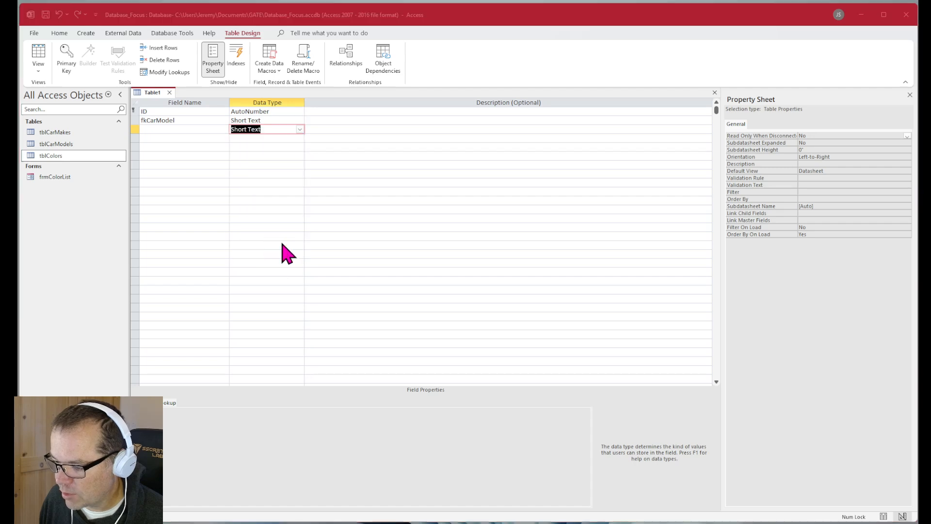
pyautogui.click(527, 272)
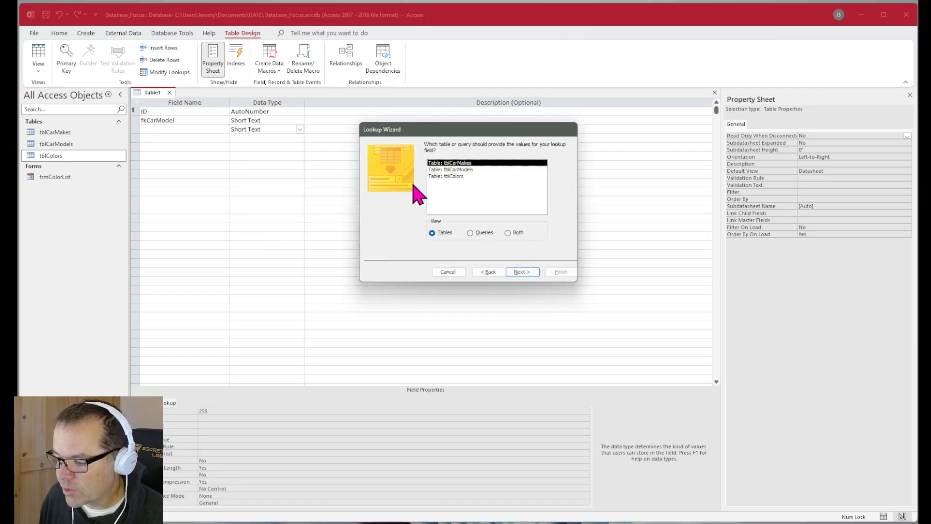
pyautogui.click(467, 170)
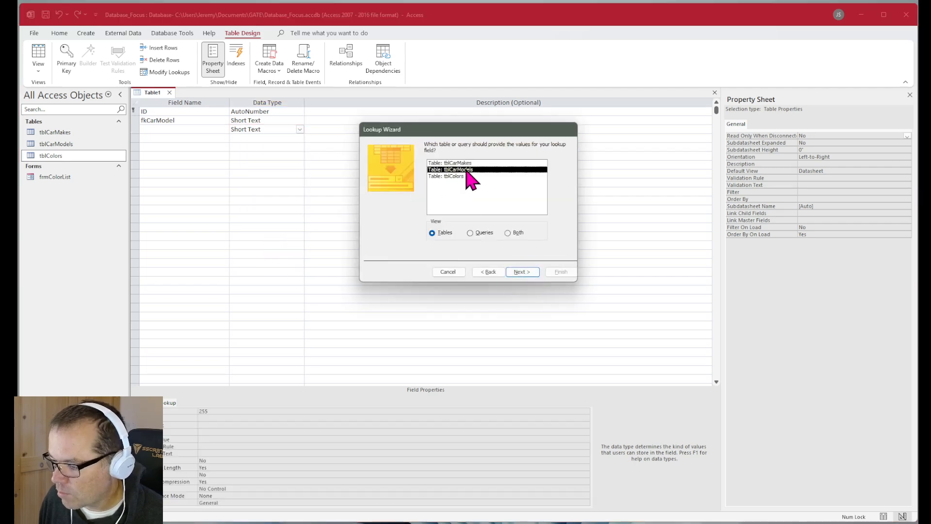
pyautogui.click(522, 272)
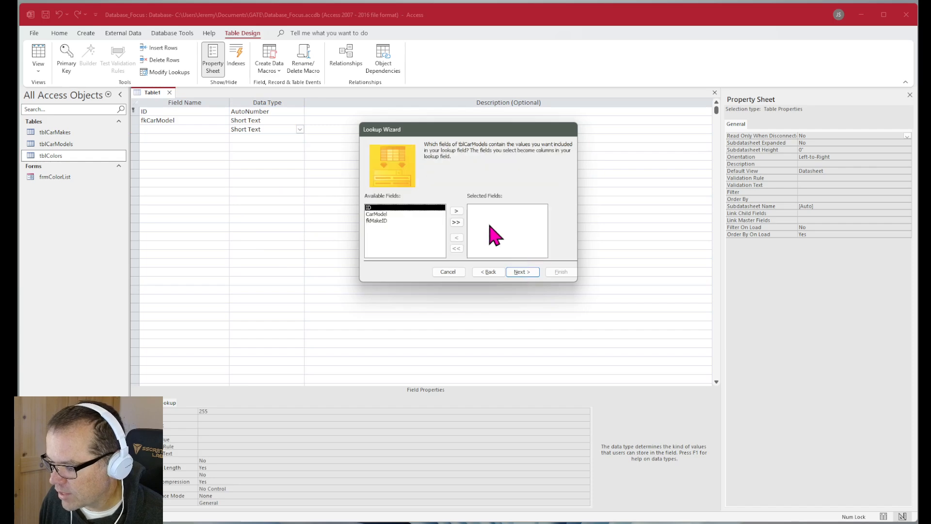
pyautogui.click(456, 212)
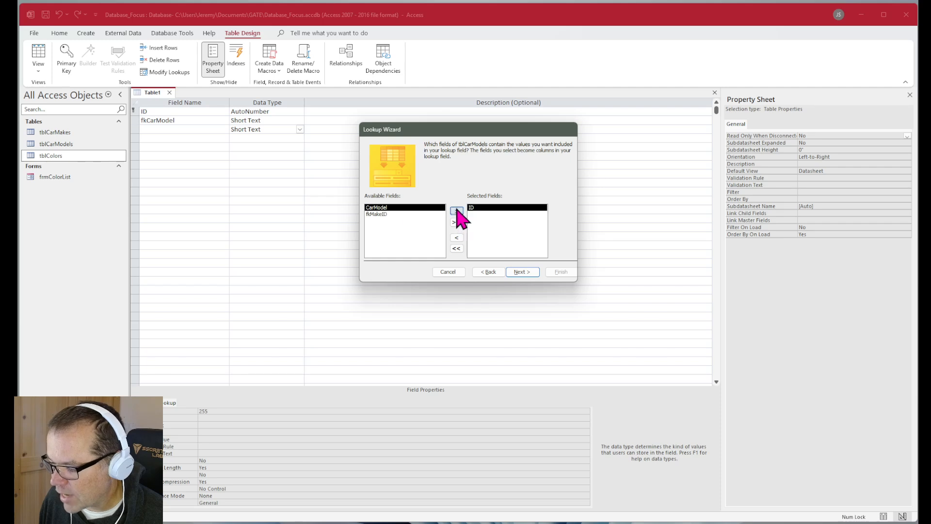
pyautogui.click(456, 211)
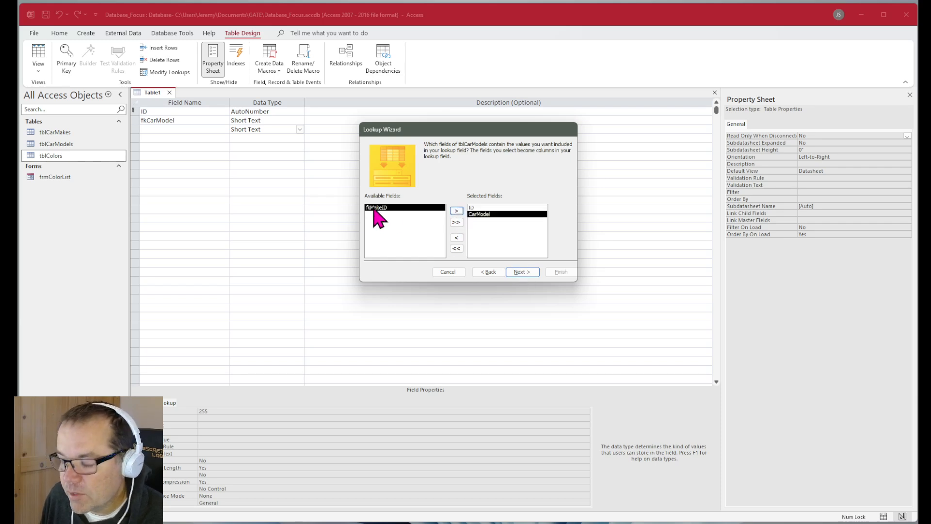
# Sort the third row's lookup list by CarModel in ascending order and keep the key column hidden
pyautogui.click(522, 273)
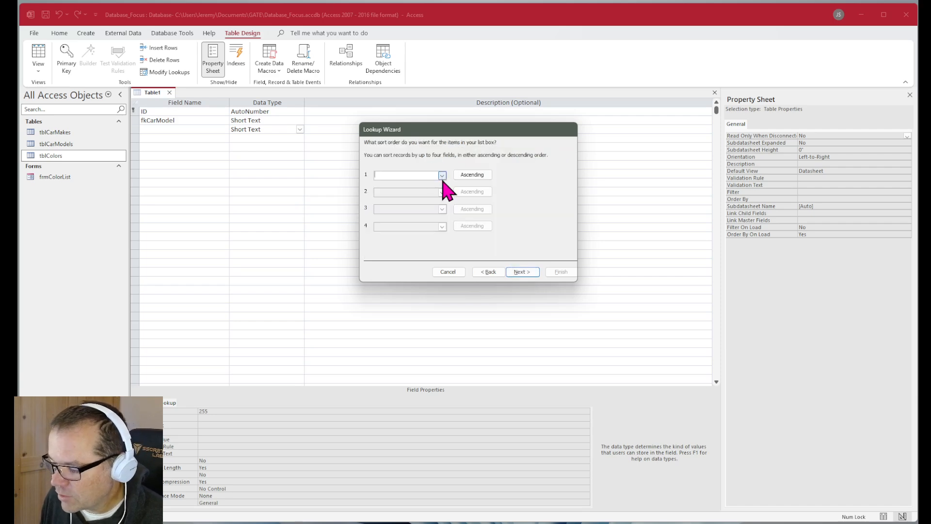
pyautogui.click(442, 176)
pyautogui.click(401, 202)
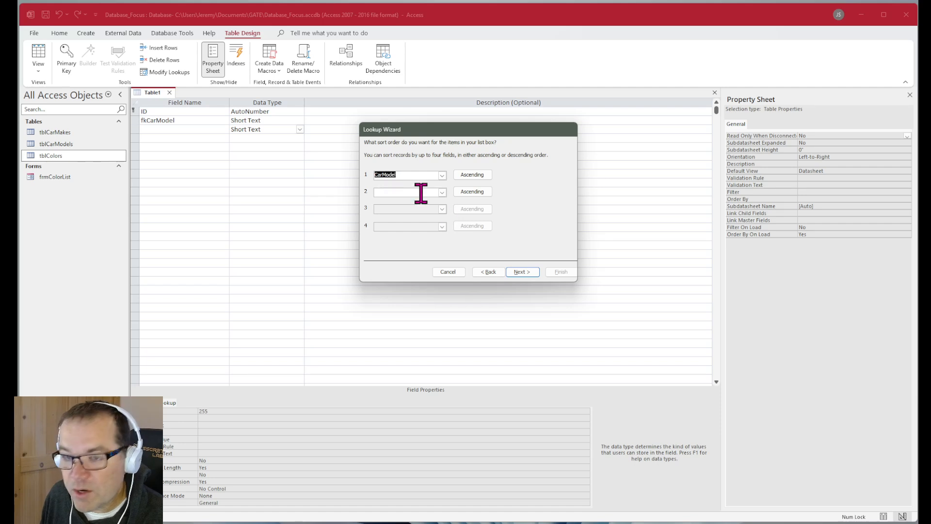
pyautogui.click(520, 273)
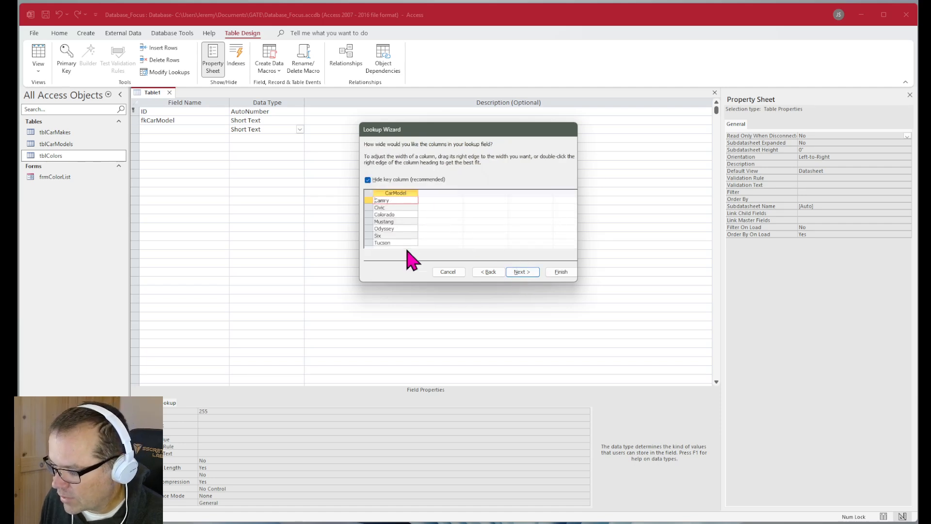
pyautogui.click(522, 272)
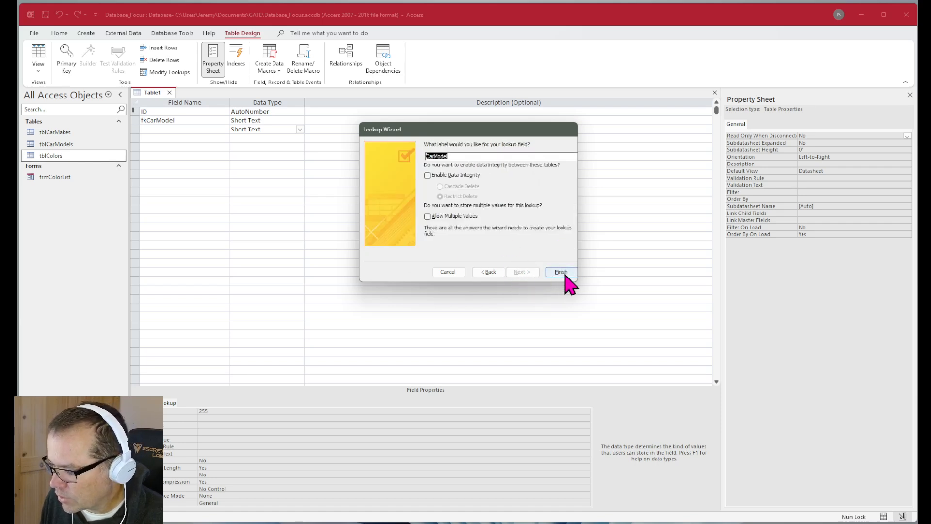
# Finish the lookup with the label CarModel and save the new table as tblInventory
pyautogui.click(561, 272)
pyautogui.click(451, 302)
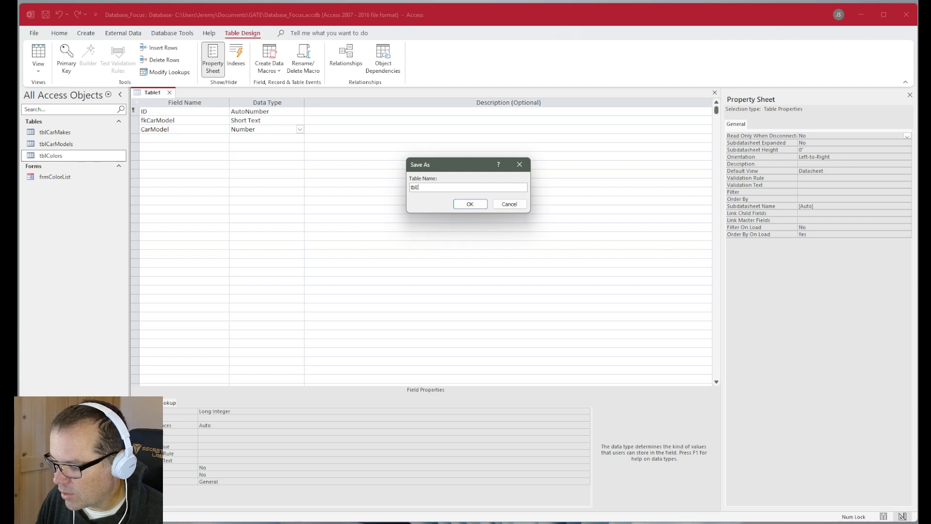
pyautogui.write('tblInventory')
pyautogui.click(465, 204)
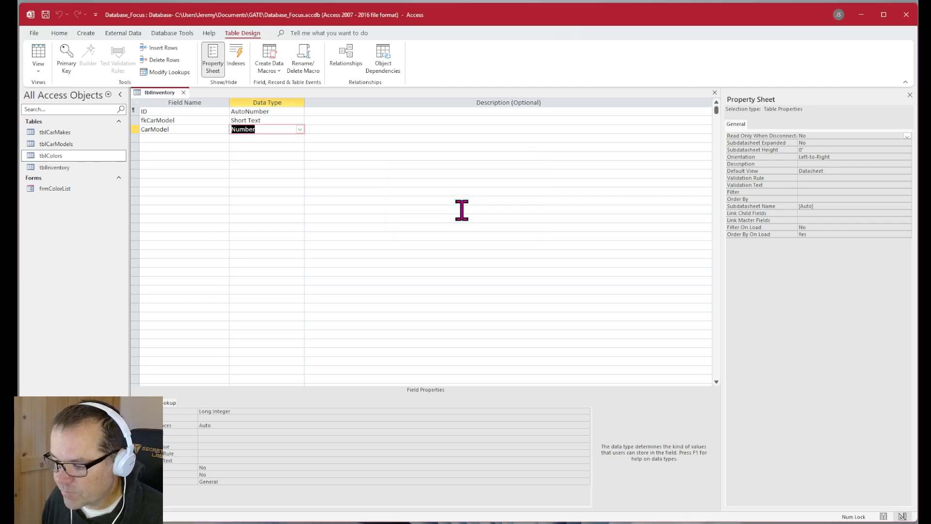
# Delete the Short Text field fkCarModel from tblInventory
pyautogui.click(196, 137)
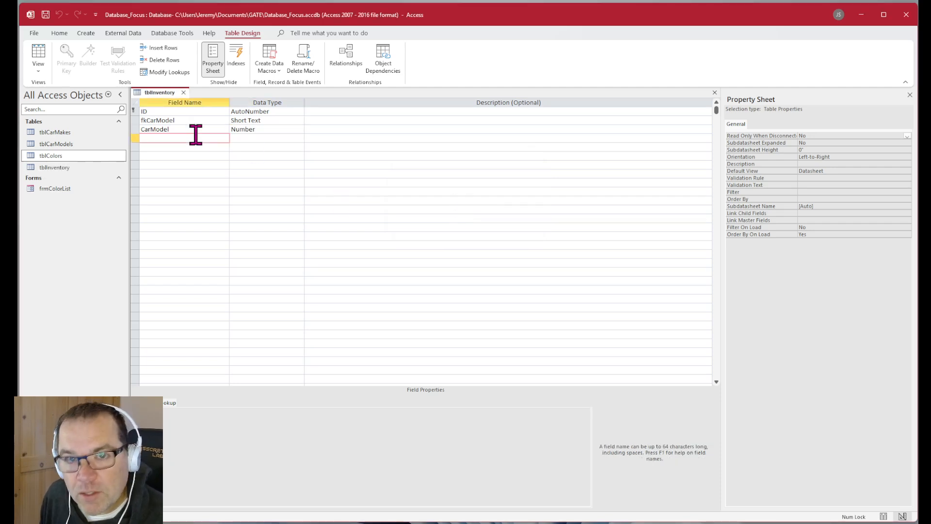
pyautogui.click(135, 120)
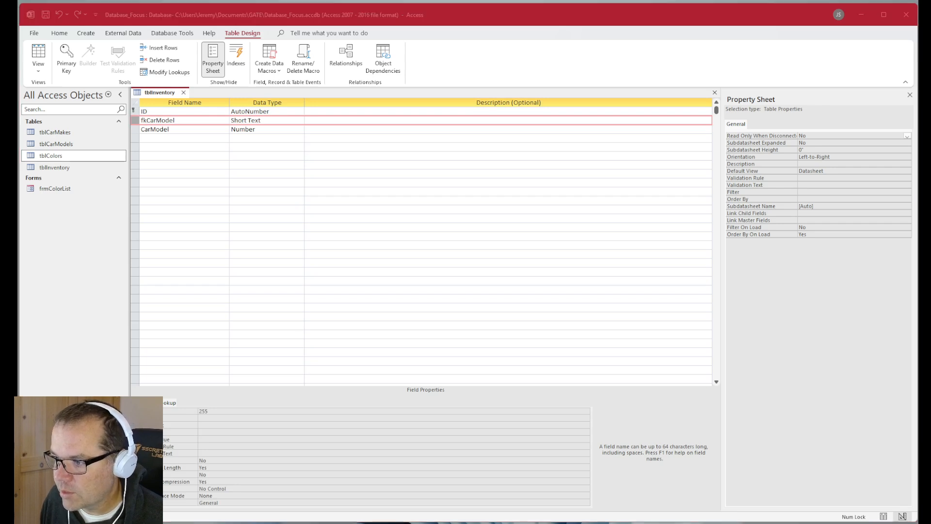
pyautogui.press('Delete')
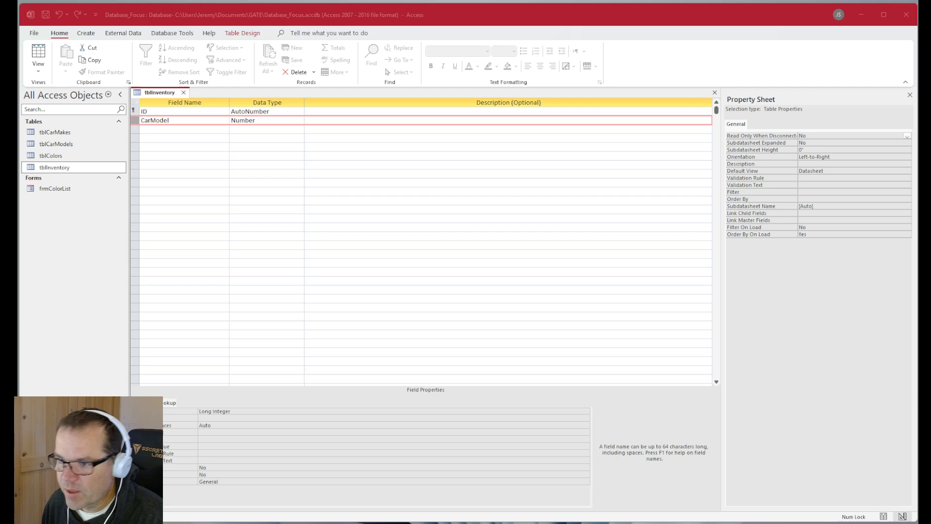
# Close tblInventory, reopen it in Design View and delete its CarModel field
pyautogui.click(184, 93)
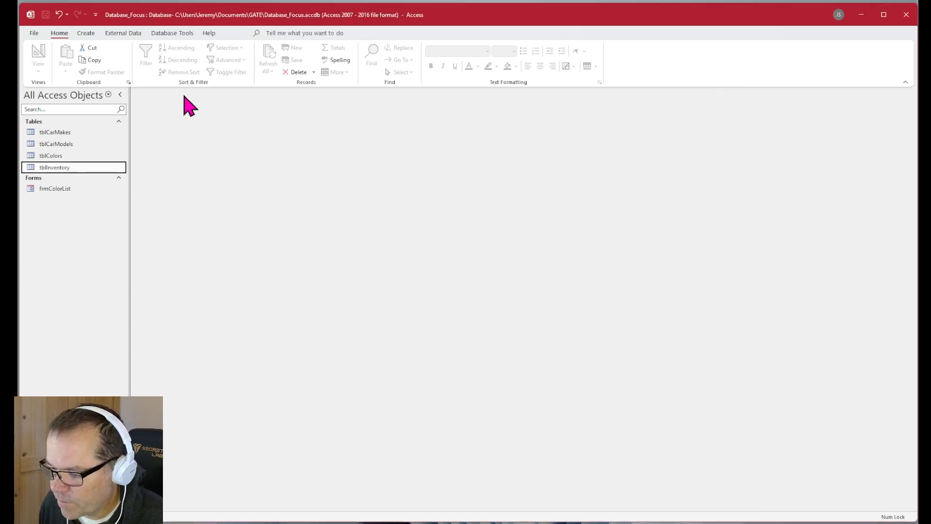
pyautogui.rightClick(56, 169)
pyautogui.click(88, 185)
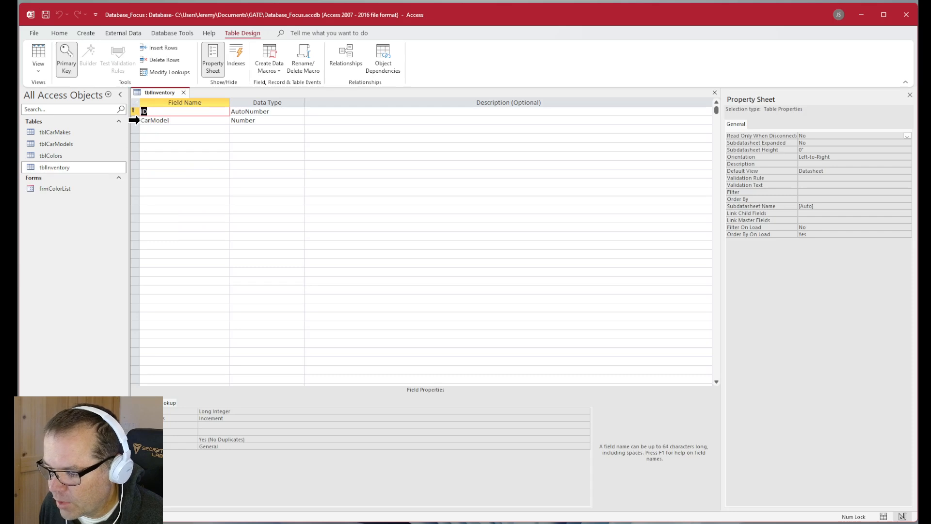
pyautogui.click(134, 120)
pyautogui.press('Delete')
pyautogui.click(245, 183)
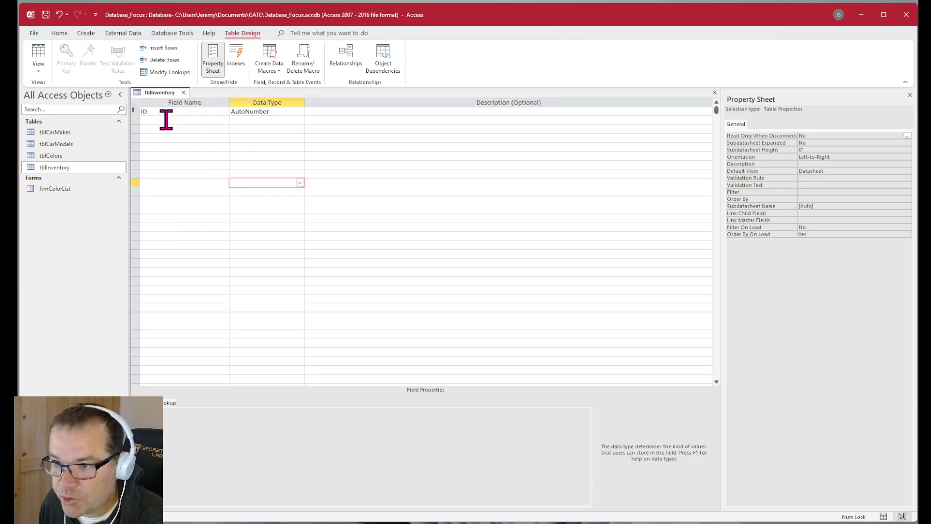
# Add a CarModel lookup field to tblInventory that takes the ID and CarModel fields from tblCarModels
pyautogui.click(193, 121)
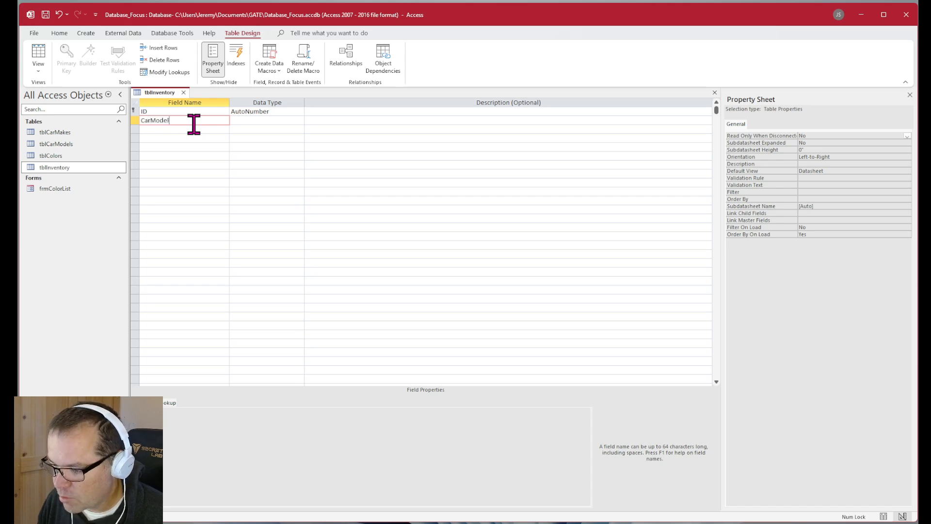
pyautogui.press('Tab')
pyautogui.write('l')
pyautogui.press('Return')
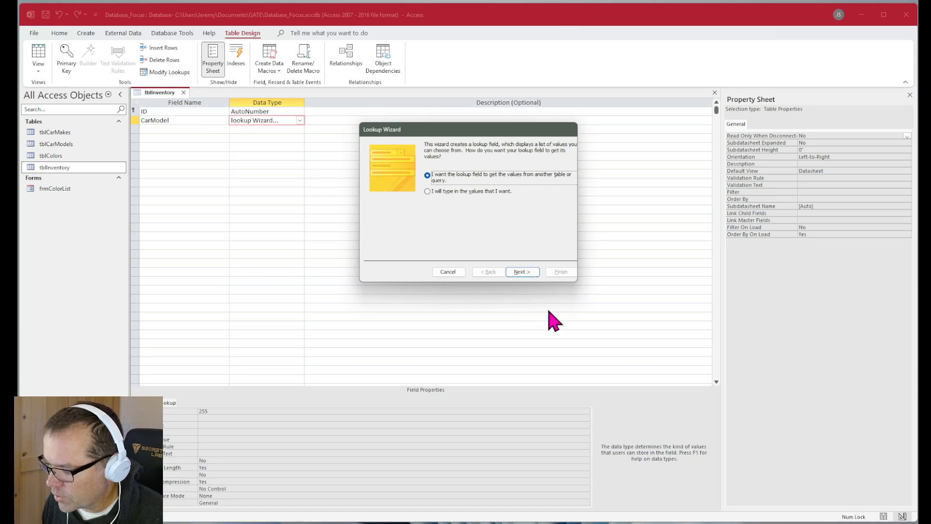
pyautogui.click(522, 272)
pyautogui.click(473, 170)
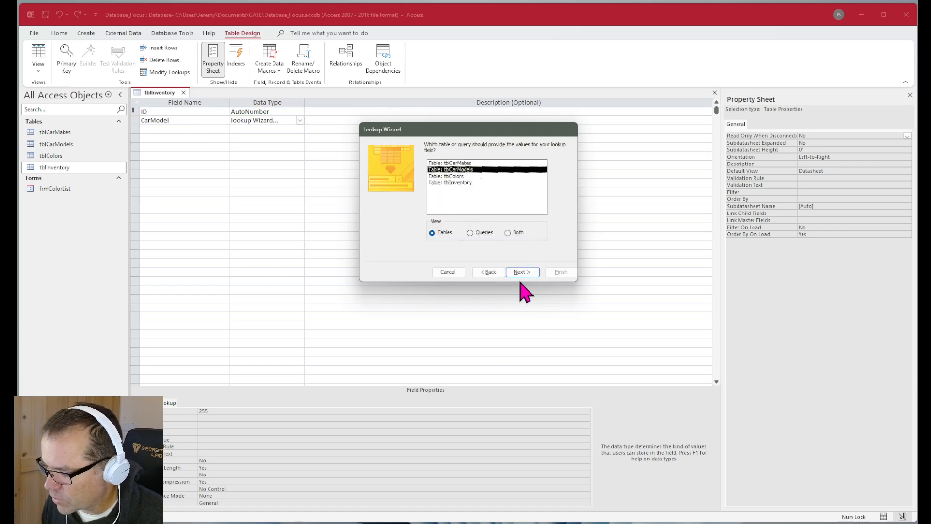
pyautogui.click(522, 271)
pyautogui.click(456, 210)
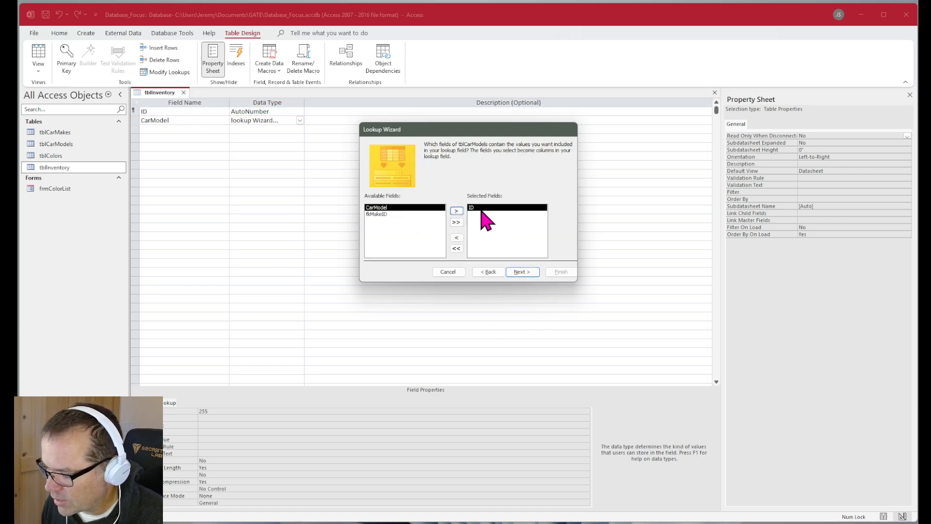
pyautogui.click(457, 211)
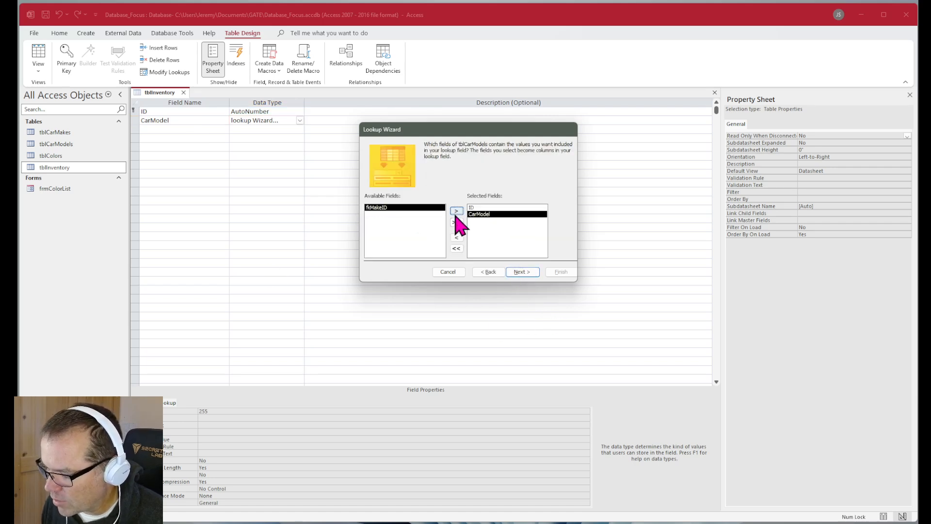
# Sort the CarModel lookup list by CarModel in ascending order
pyautogui.click(521, 272)
pyautogui.click(442, 176)
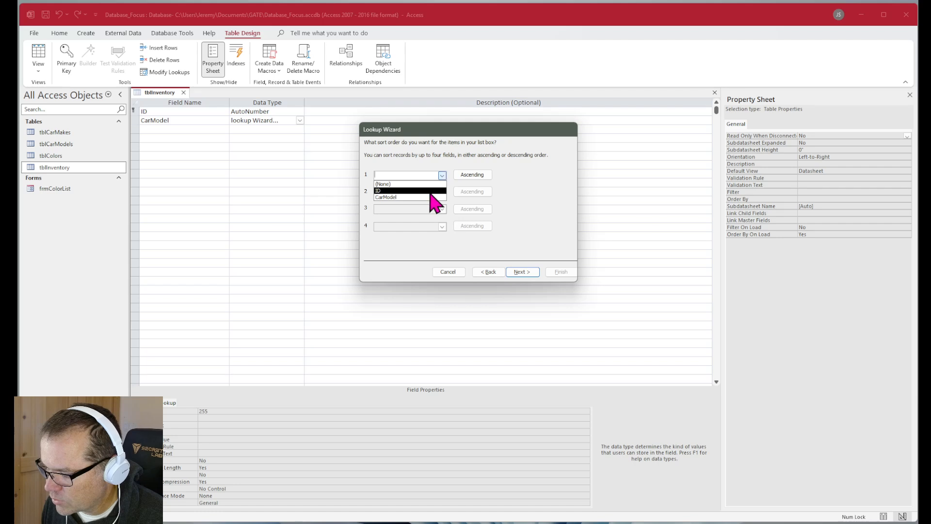
pyautogui.click(417, 188)
pyautogui.click(442, 176)
pyautogui.click(417, 195)
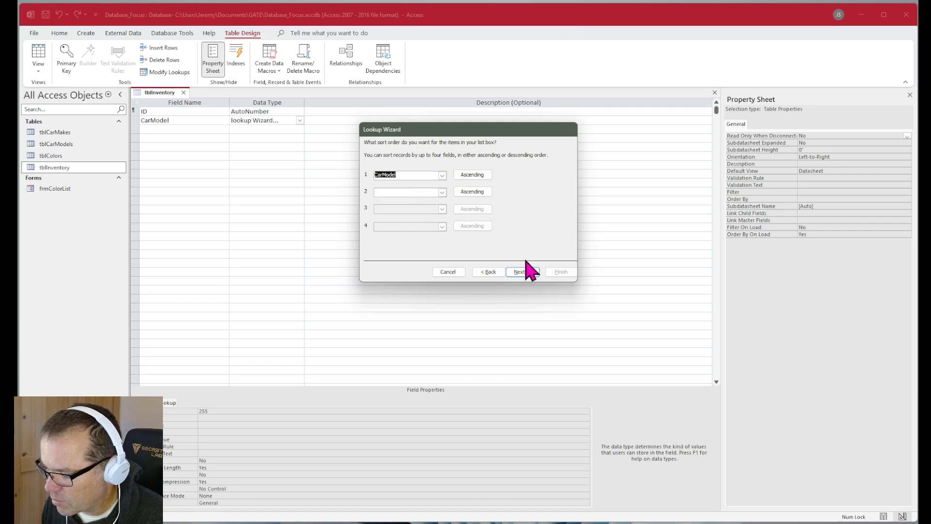
pyautogui.click(527, 275)
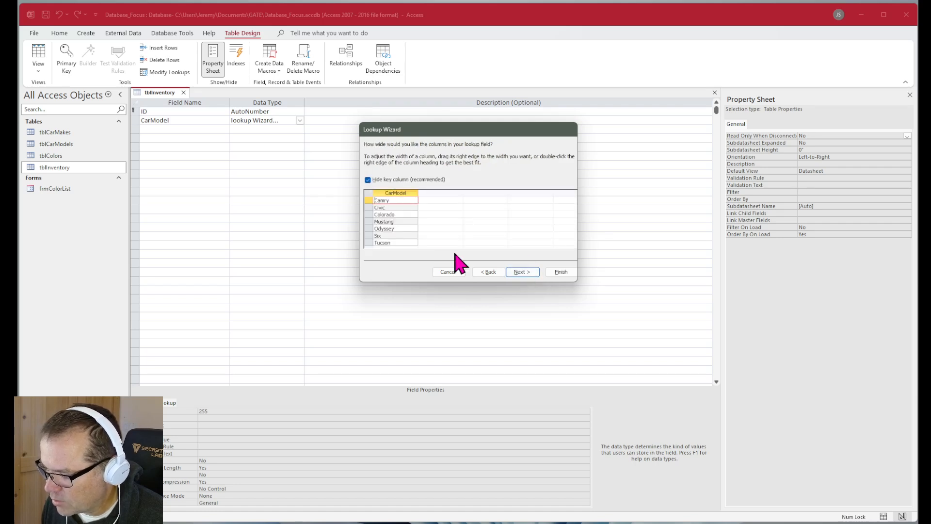
# Enable data integrity with Restrict Delete for the CarModel lookup, keep the key column hidden, and save the table
pyautogui.click(523, 272)
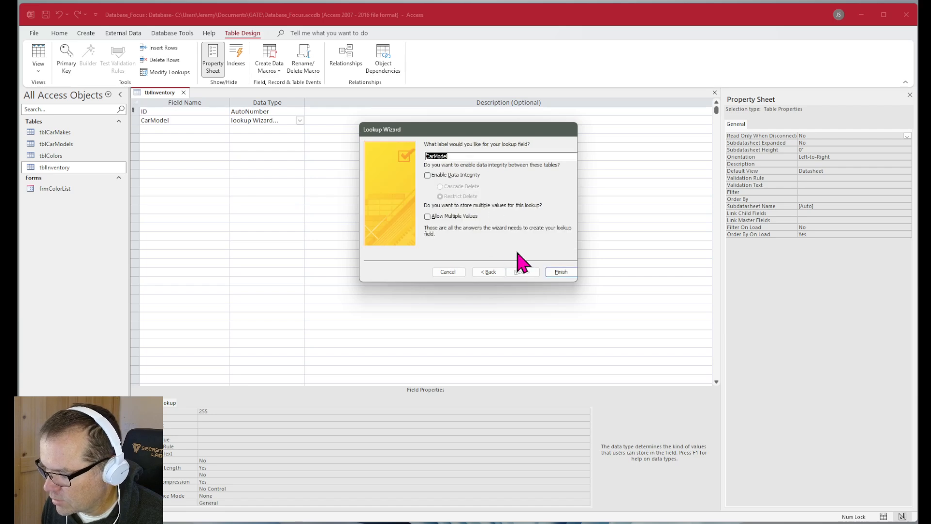
pyautogui.click(429, 175)
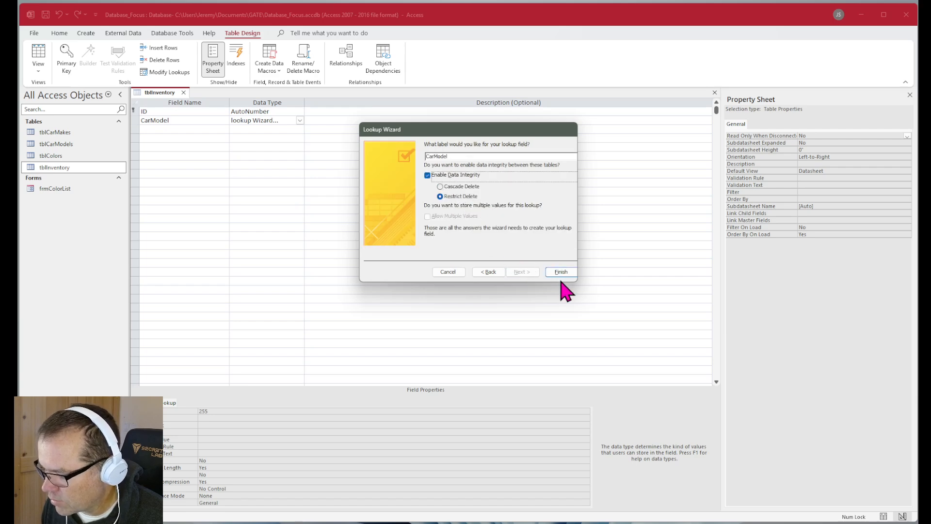
pyautogui.click(560, 271)
pyautogui.click(451, 299)
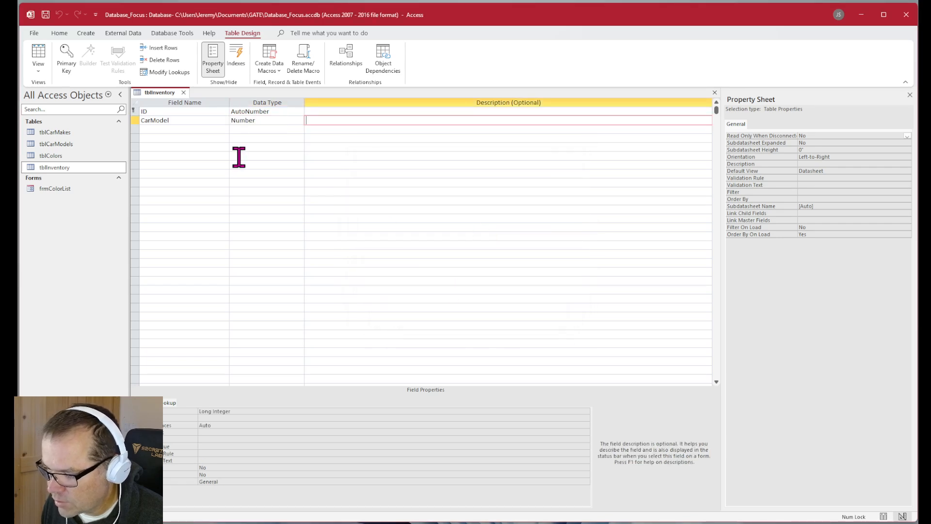
# Add a Color lookup field to tblInventory that takes the ID and ColorName fields from tblColors
pyautogui.click(233, 157)
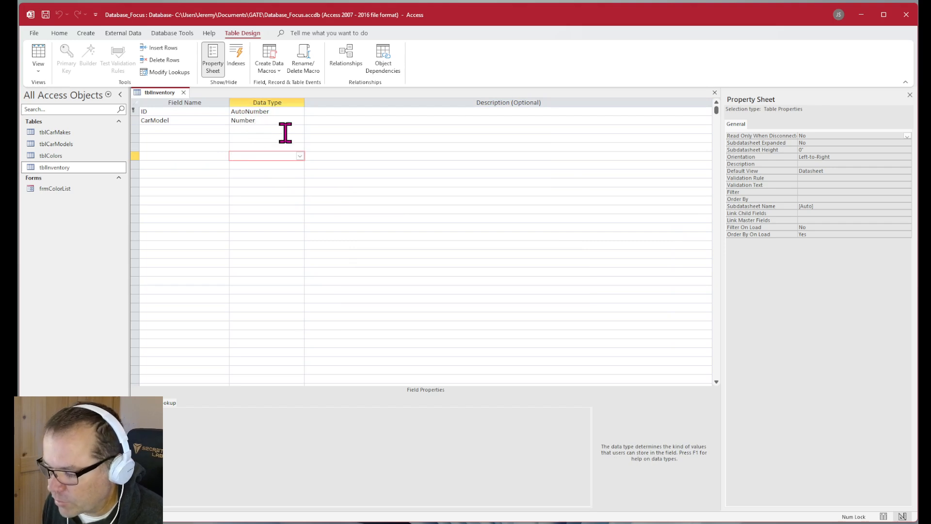
pyautogui.click(162, 130)
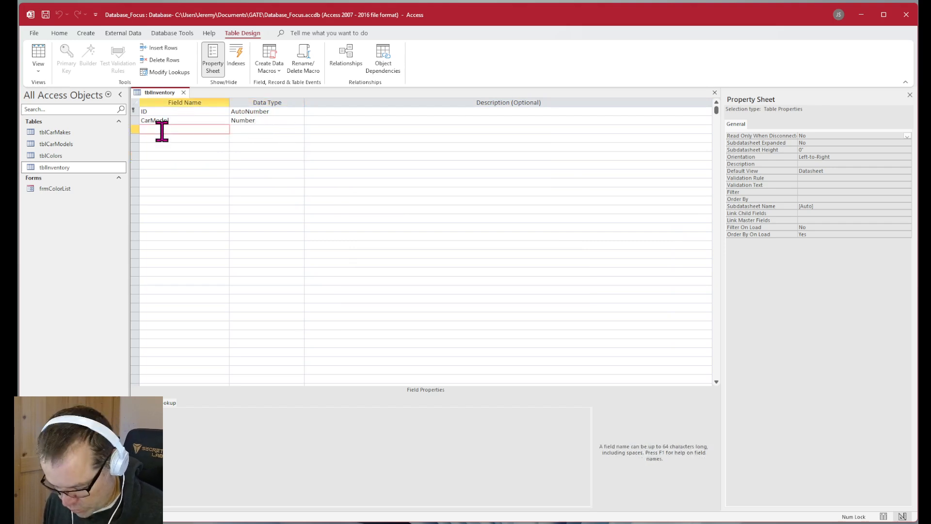
pyautogui.write('Color')
pyautogui.press('Tab')
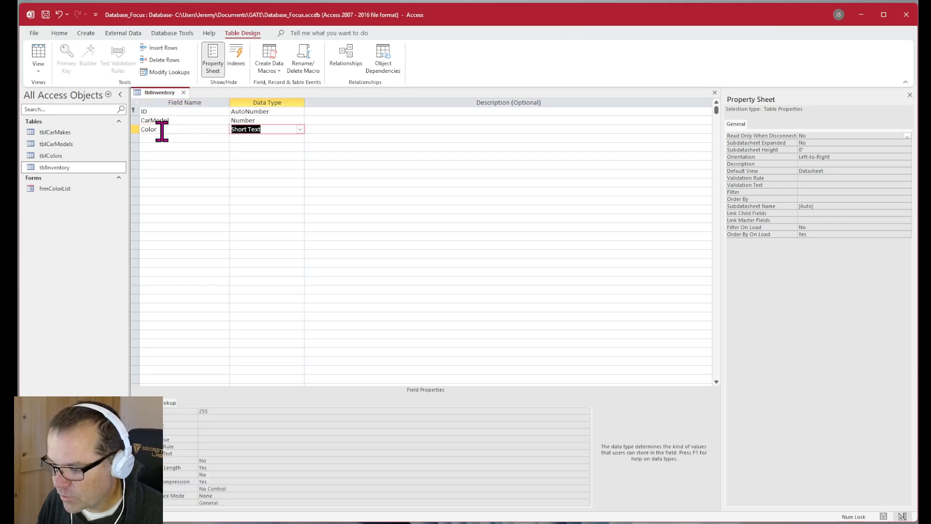
pyautogui.press('Return')
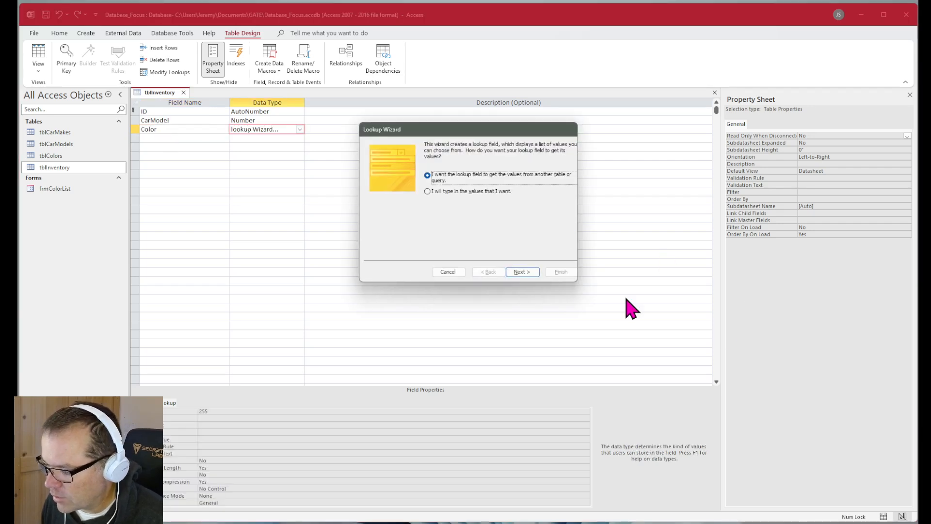
pyautogui.click(521, 272)
pyautogui.click(461, 176)
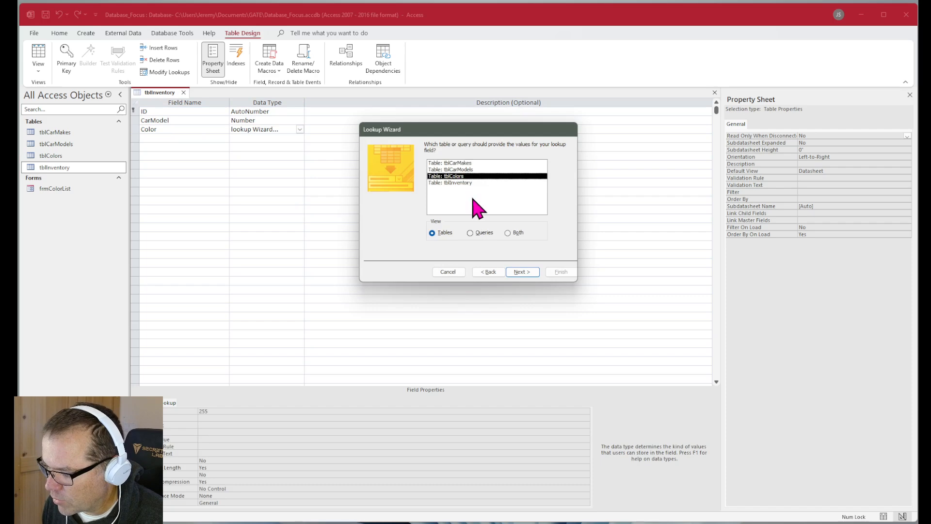
pyautogui.click(522, 271)
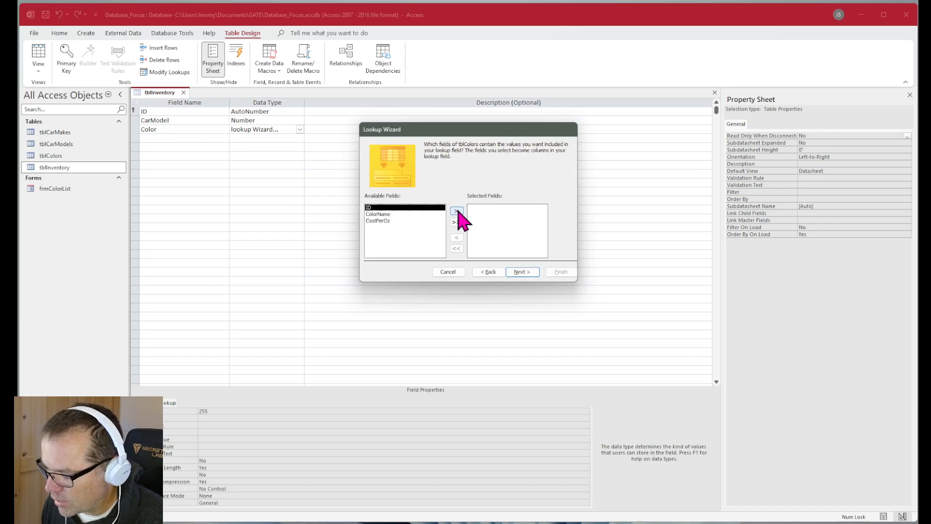
pyautogui.click(457, 211)
pyautogui.click(456, 212)
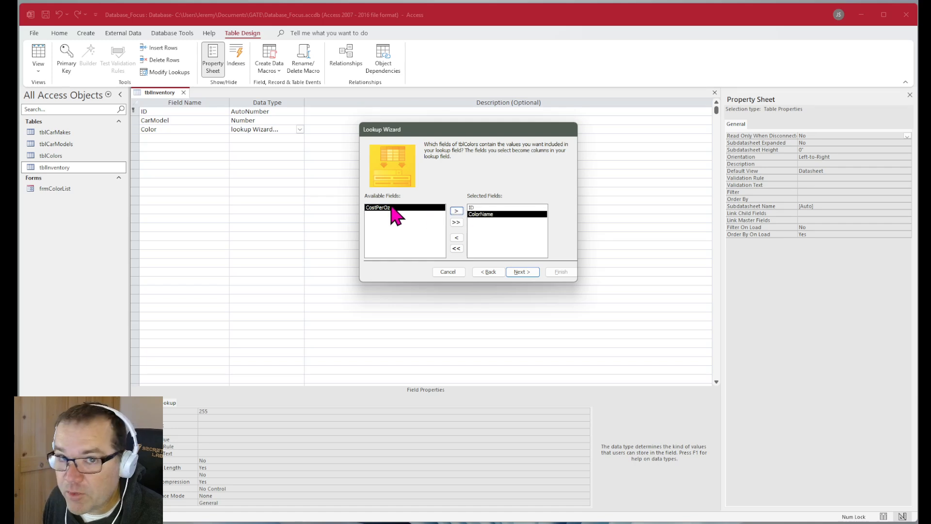
pyautogui.click(522, 271)
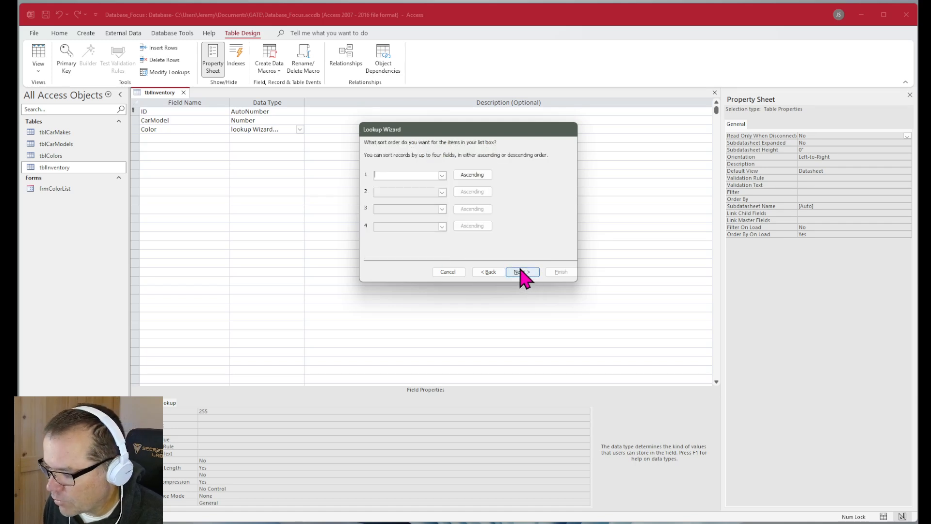
# Sort the Color lookup list by ColorName in ascending order and keep the key column hidden
pyautogui.click(442, 175)
pyautogui.click(409, 199)
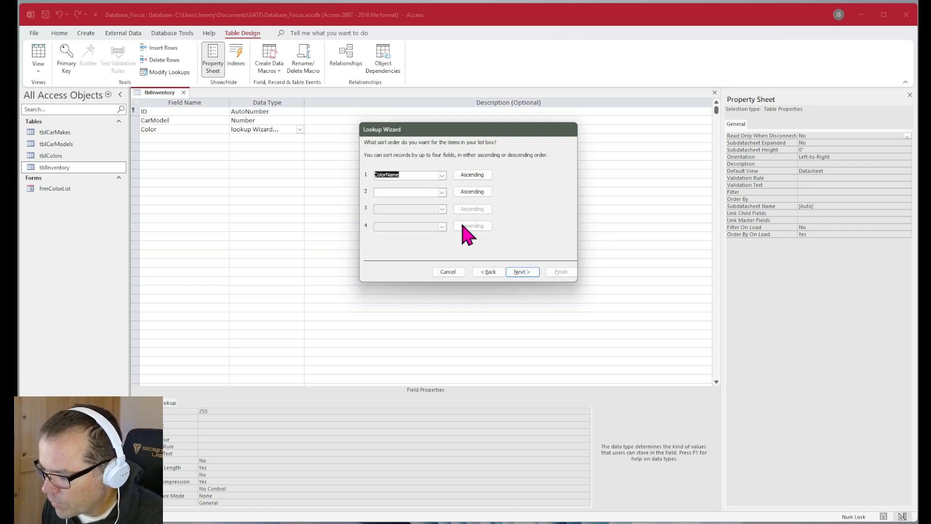
pyautogui.click(523, 271)
pyautogui.click(523, 272)
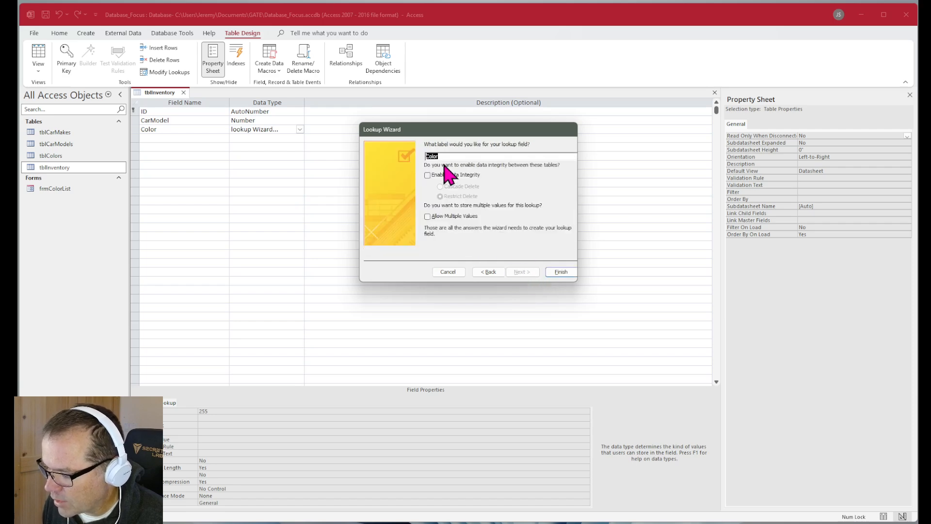
# Enable data integrity with Restrict Delete for the Color lookup and save tblInventory, replacing the earlier version
pyautogui.click(428, 175)
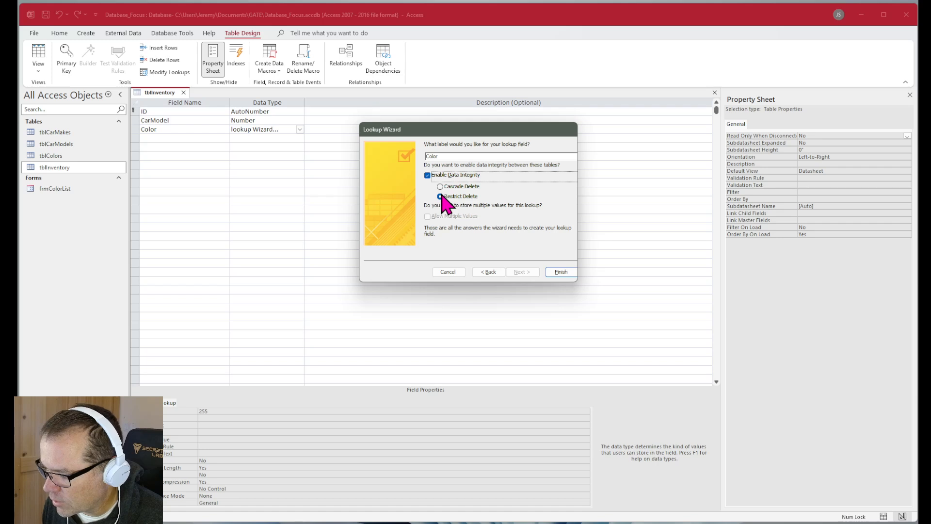
pyautogui.click(561, 271)
pyautogui.click(451, 301)
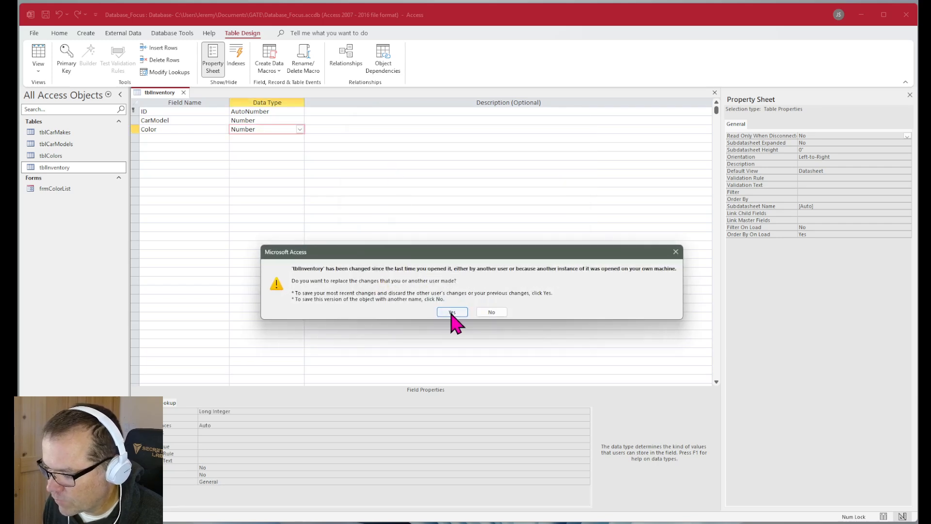
pyautogui.click(452, 312)
pyautogui.click(369, 175)
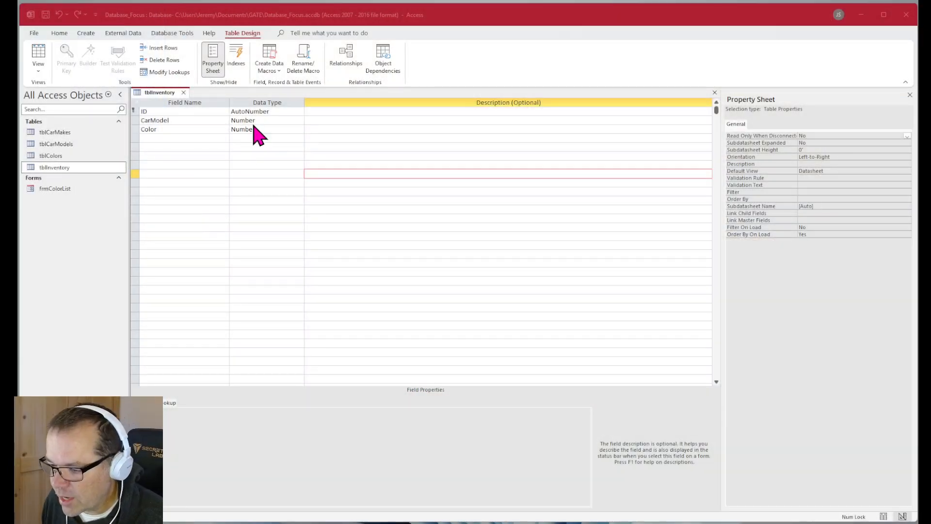
# Close the tblInventory design and reopen the table in Datasheet View
pyautogui.click(183, 92)
pyautogui.click(49, 156)
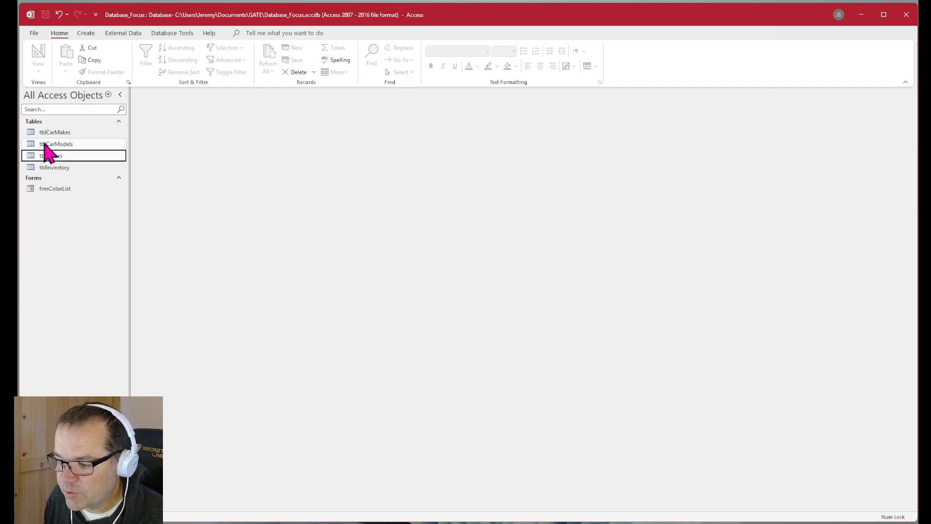
pyautogui.click(56, 144)
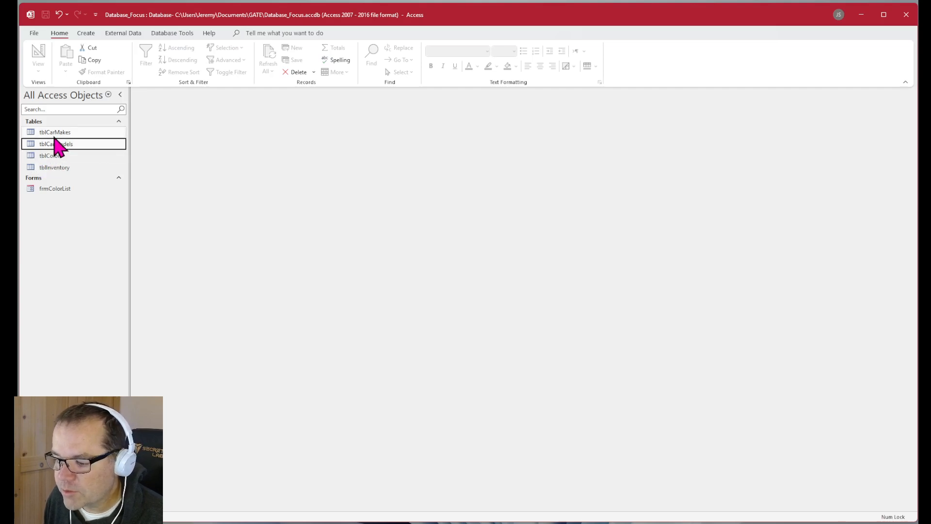
pyautogui.click(40, 132)
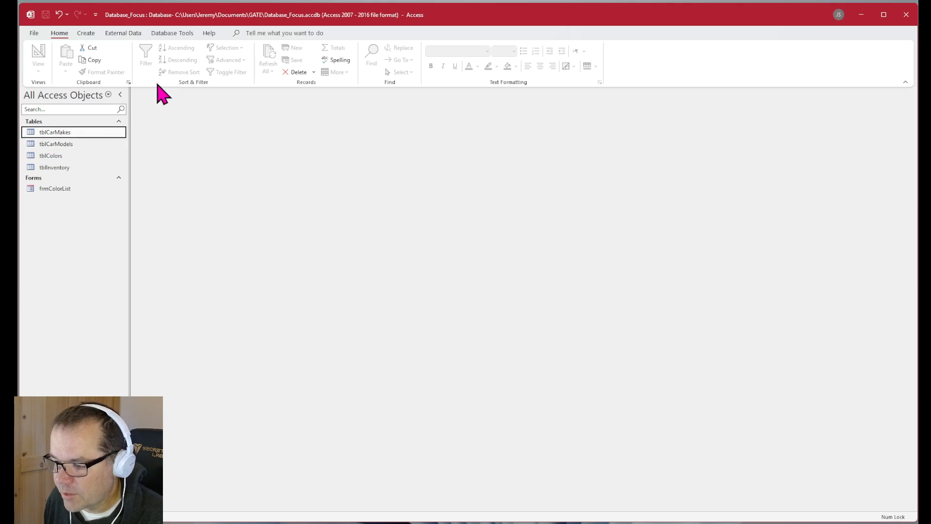
pyautogui.doubleClick(46, 167)
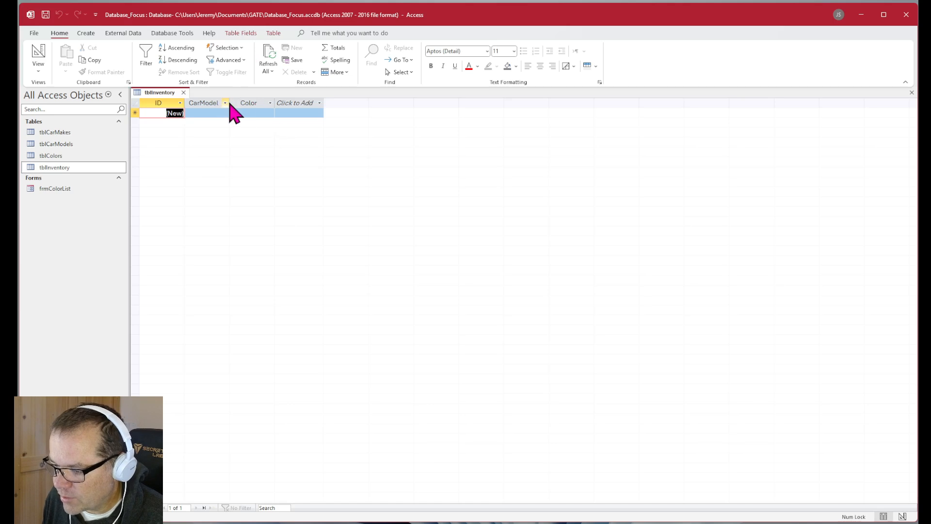
# Widen the CarModel and Color columns and choose Camry as the first record's car model
pyautogui.moveTo(230, 103); pyautogui.dragTo(383, 103)
pyautogui.click(258, 113)
pyautogui.click(273, 114)
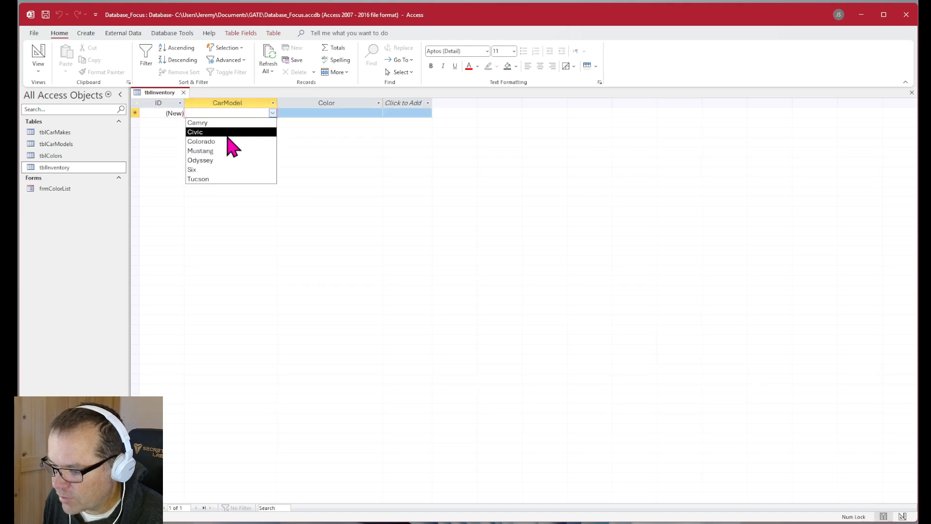
pyautogui.click(227, 132)
# Set the datasheet font size to 20 and widen the Color column further
pyautogui.click(514, 51)
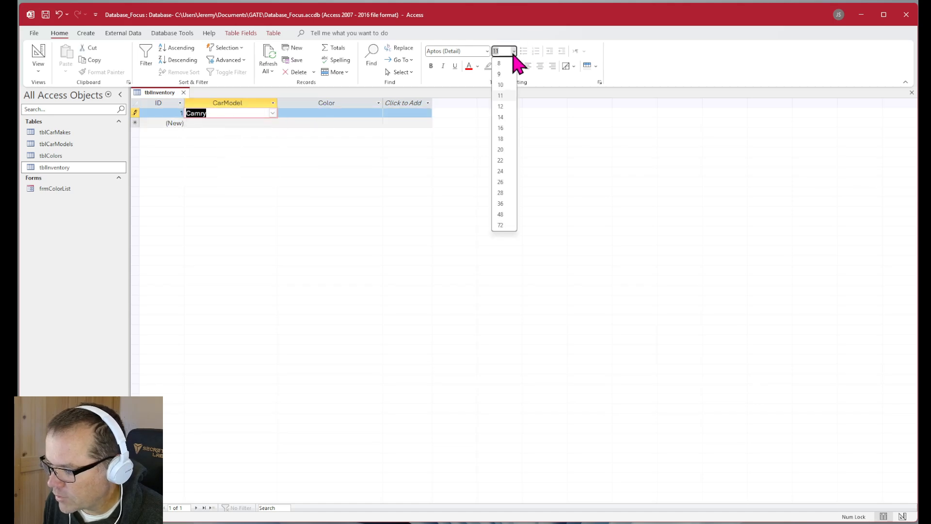
pyautogui.click(504, 160)
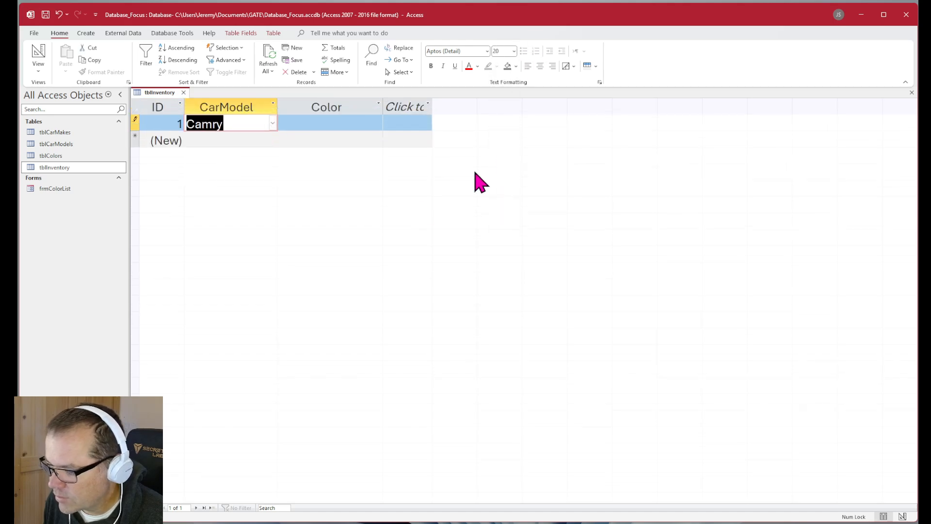
pyautogui.moveTo(388, 114); pyautogui.dragTo(430, 108)
# Set the Camry record's color to Green
pyautogui.click(385, 123)
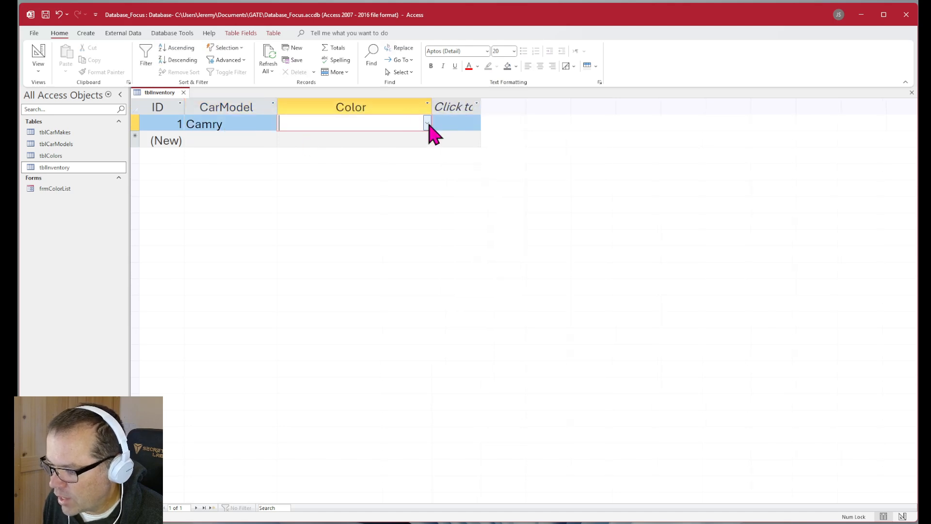
pyautogui.click(427, 124)
pyautogui.click(345, 219)
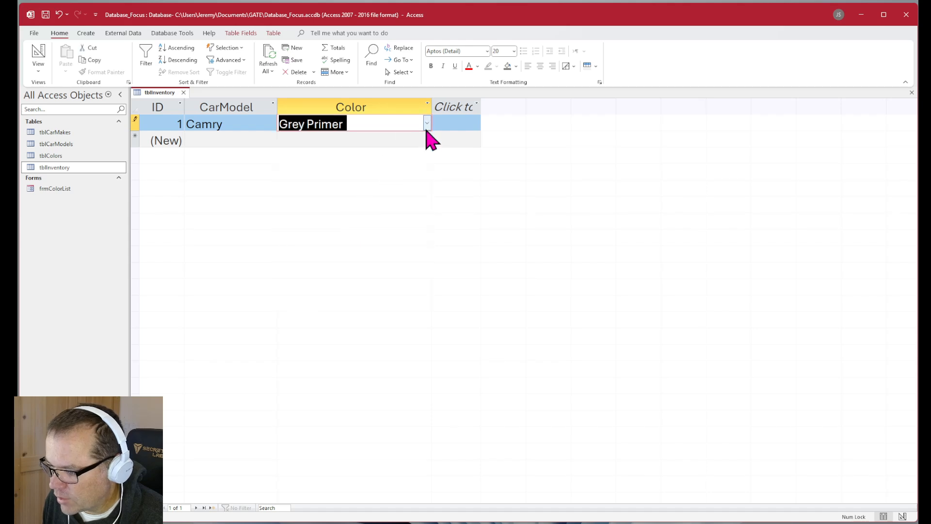
pyautogui.click(427, 123)
pyautogui.click(340, 204)
# Add a second inventory record with car model Colorado and color Black
pyautogui.click(266, 141)
pyautogui.click(272, 141)
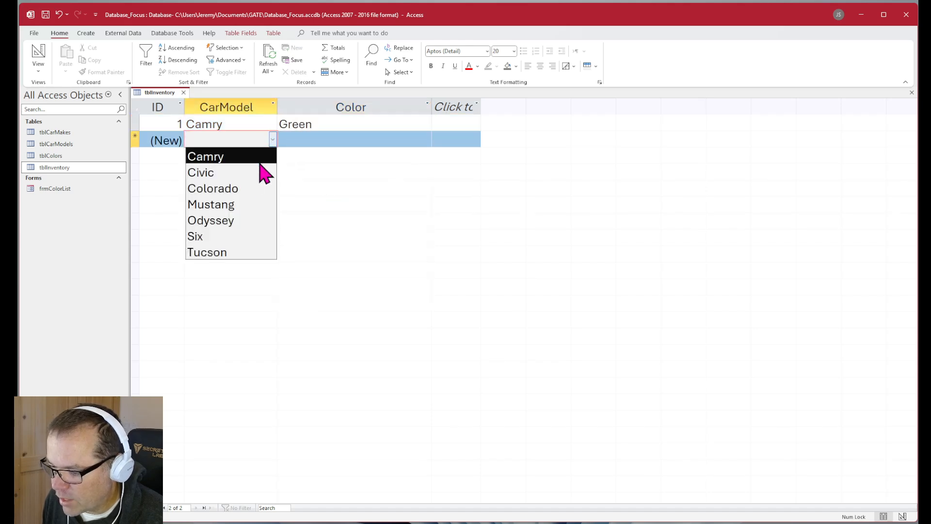
pyautogui.click(228, 188)
pyautogui.click(427, 140)
pyautogui.click(324, 155)
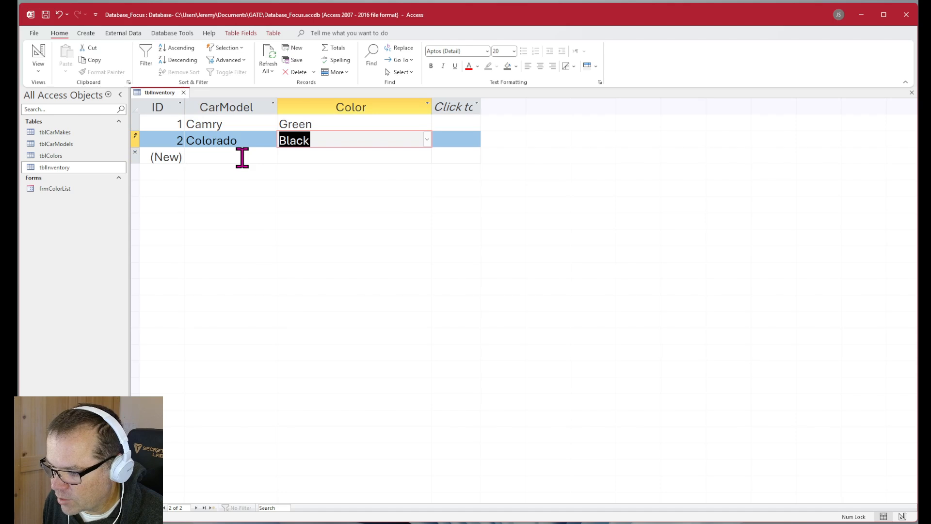
# Add a third inventory record with car model Civic and color Fire Orange
pyautogui.click(242, 158)
pyautogui.click(273, 156)
pyautogui.click(221, 188)
pyautogui.click(427, 155)
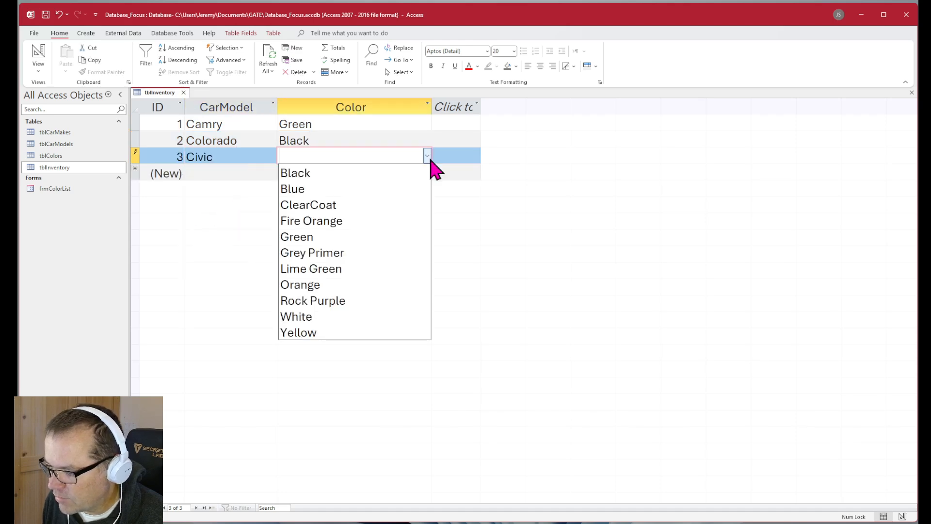
pyautogui.click(330, 224)
# Add a fourth inventory record, another Civic in Fire Orange
pyautogui.click(275, 177)
pyautogui.click(273, 173)
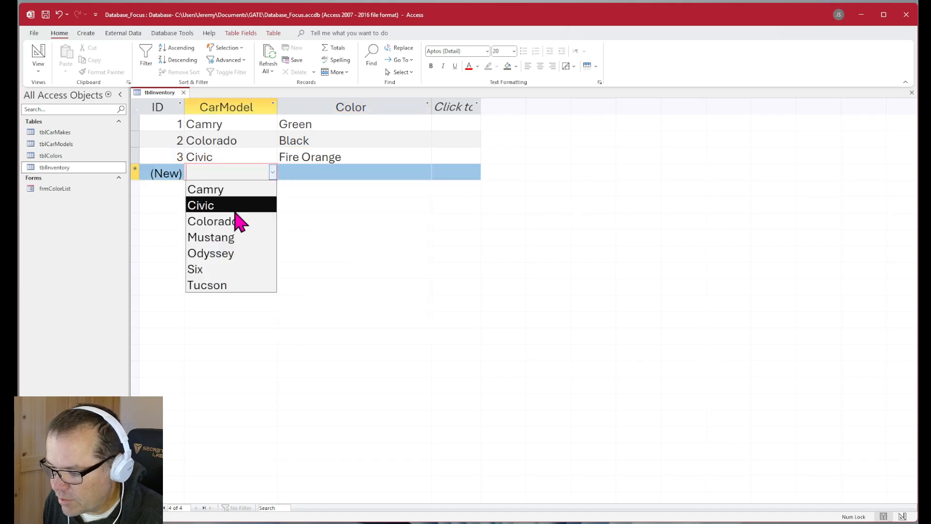
pyautogui.click(236, 210)
pyautogui.click(425, 175)
pyautogui.click(426, 172)
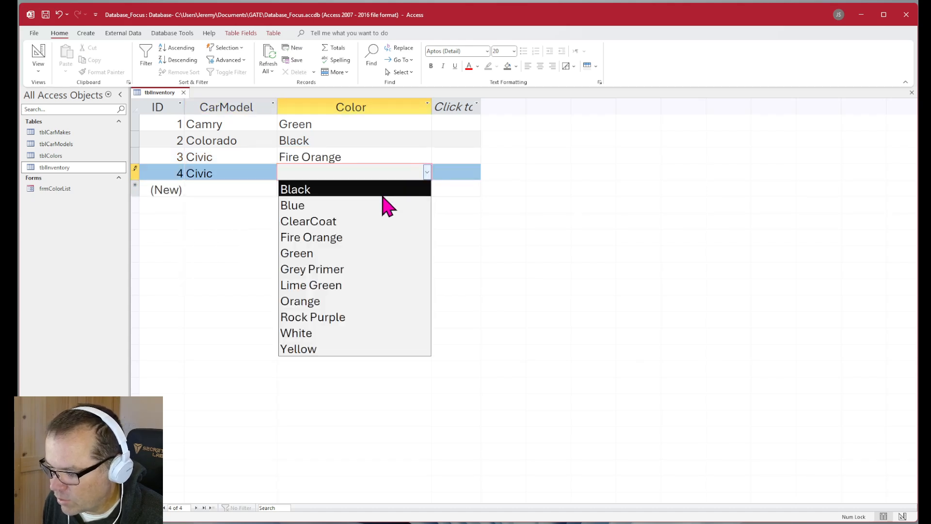
pyautogui.click(369, 239)
# Add a fifth inventory record with car model Odyssey and color Orange
pyautogui.click(256, 189)
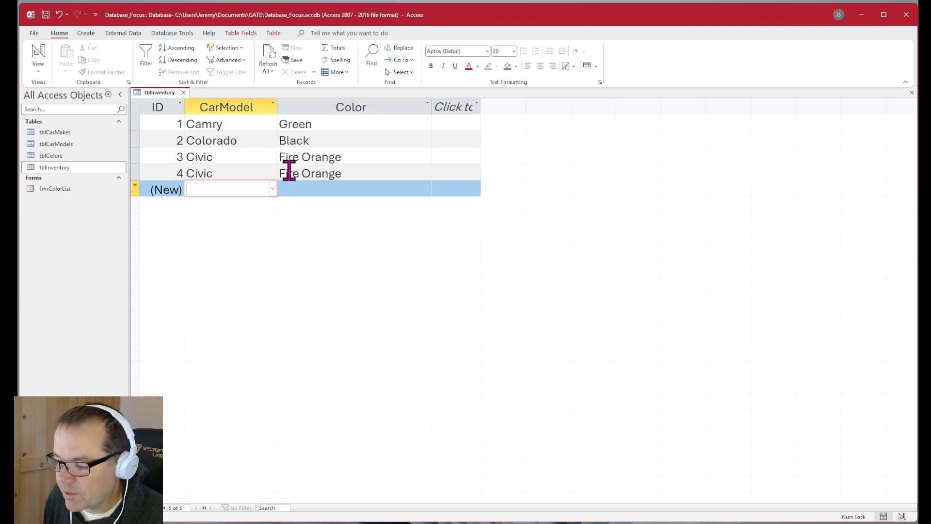
pyautogui.click(273, 189)
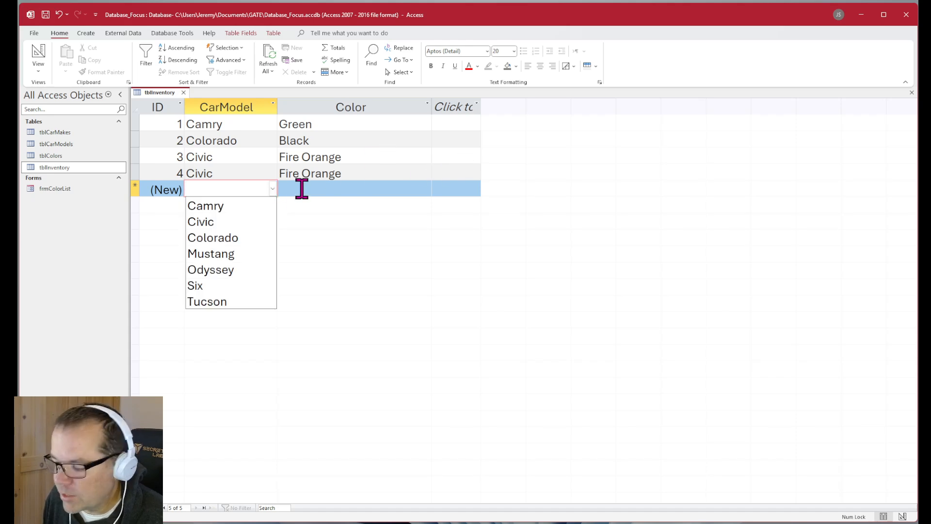
pyautogui.click(214, 270)
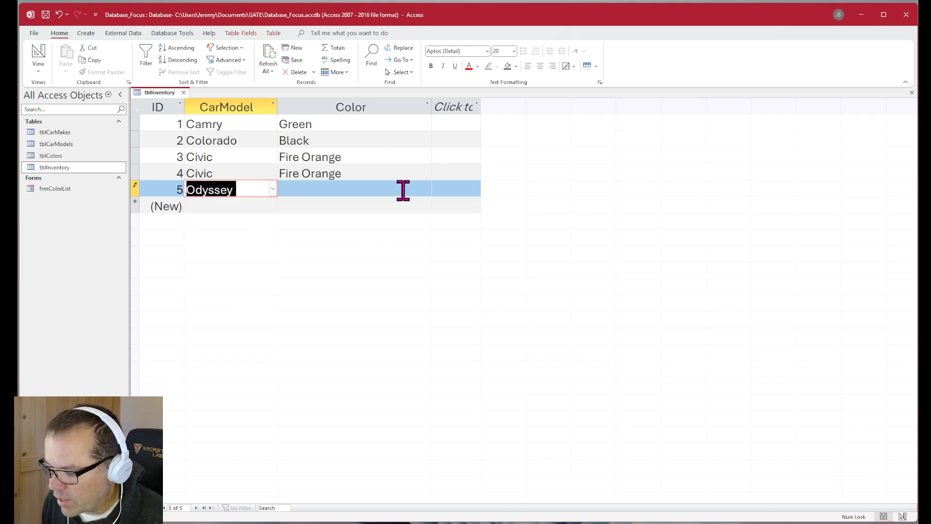
pyautogui.click(405, 176)
pyautogui.click(415, 191)
pyautogui.click(428, 190)
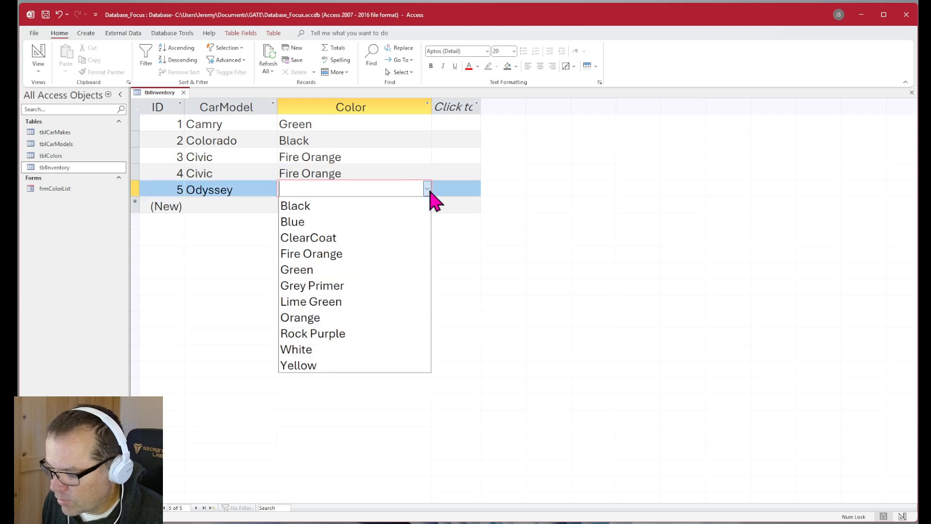
pyautogui.click(331, 317)
# Add a sixth inventory record with car model Six and color Yellow
pyautogui.click(262, 205)
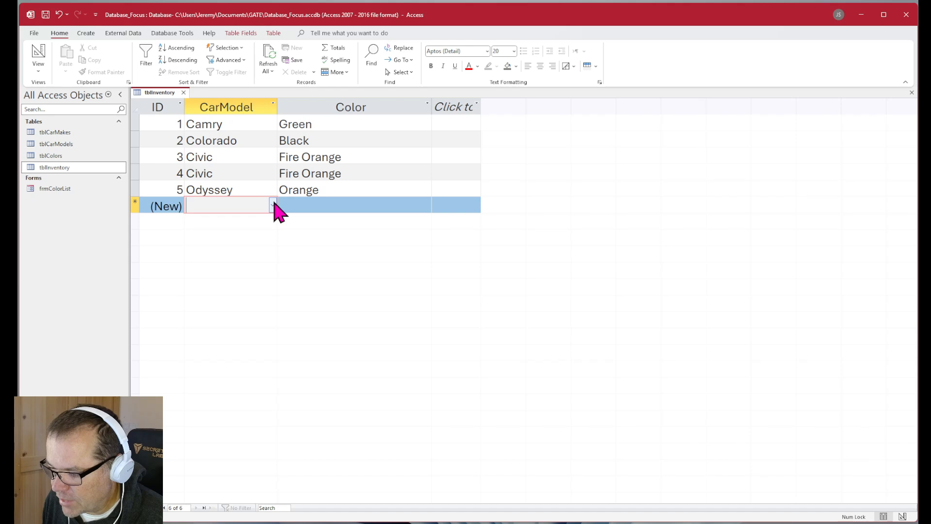
pyautogui.click(273, 205)
pyautogui.click(214, 301)
pyautogui.click(428, 207)
pyautogui.click(427, 205)
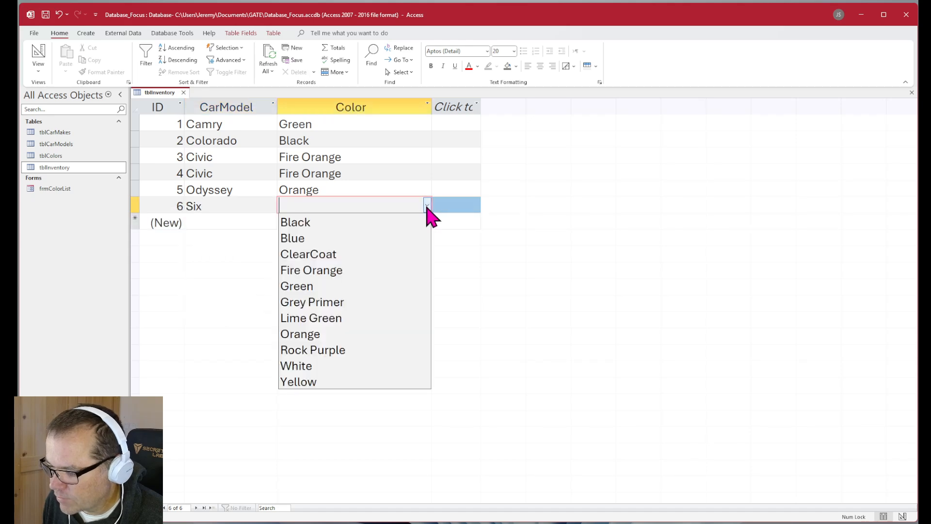
pyautogui.click(316, 383)
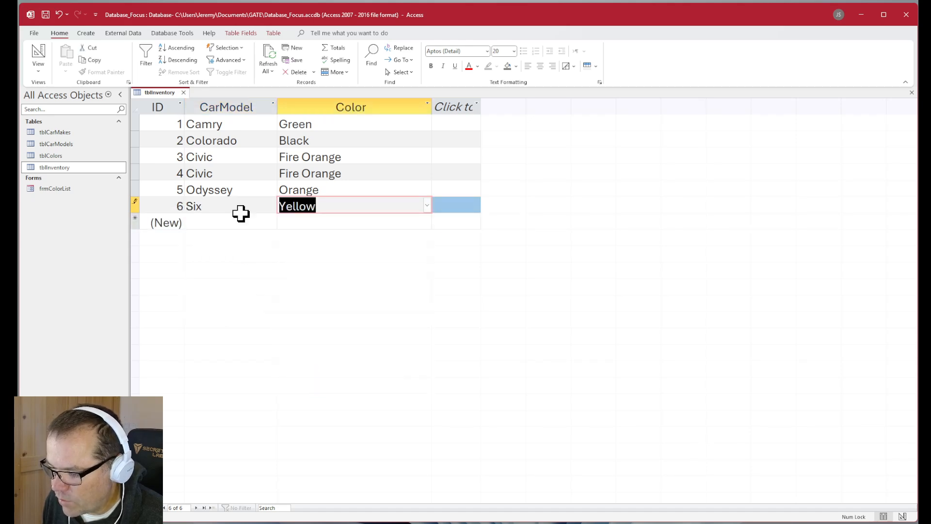
# Add a seventh inventory record with car model Tucson and color Lime Green
pyautogui.click(260, 221)
pyautogui.click(273, 222)
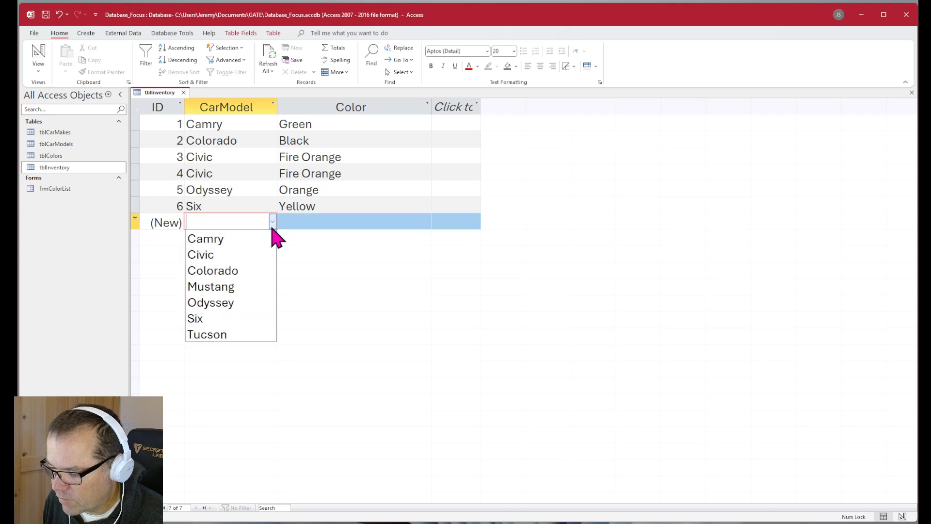
pyautogui.click(228, 335)
pyautogui.click(409, 222)
pyautogui.click(427, 221)
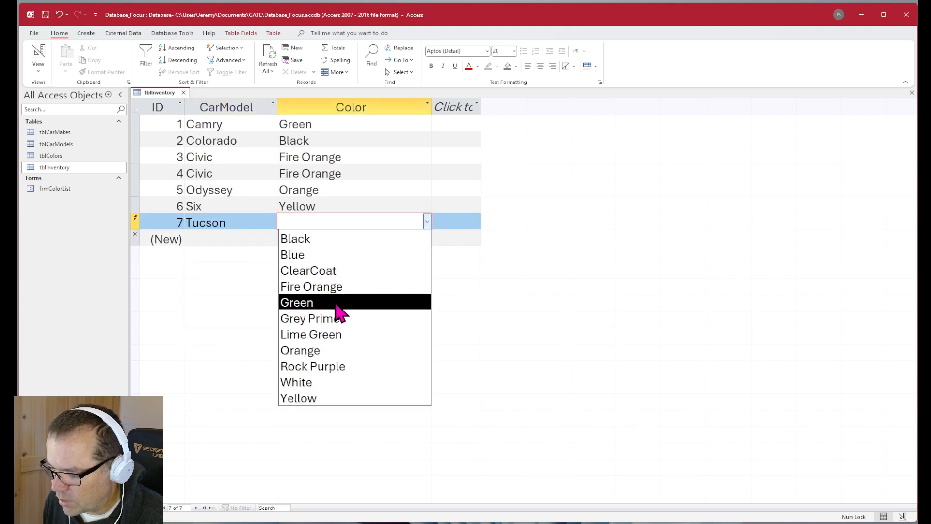
pyautogui.click(345, 335)
pyautogui.click(254, 232)
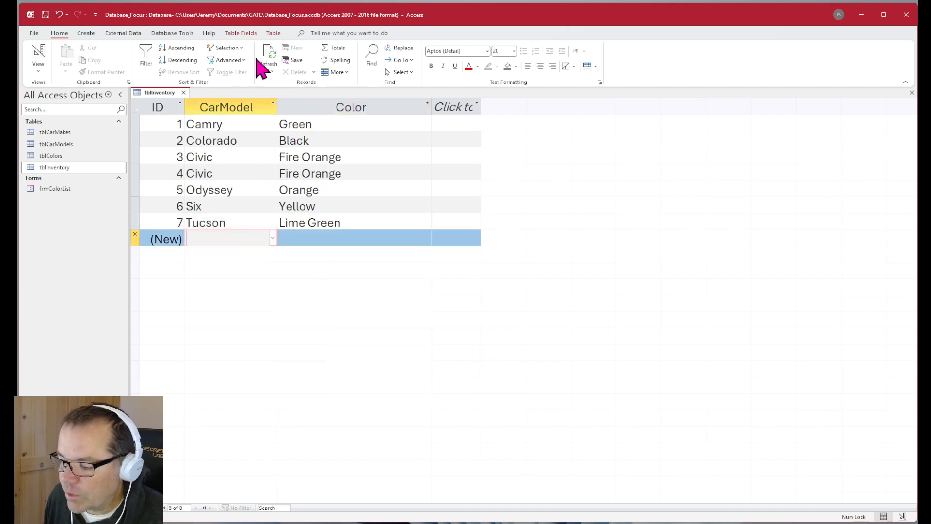
# Close tblInventory and save the changes to its layout
pyautogui.click(249, 190)
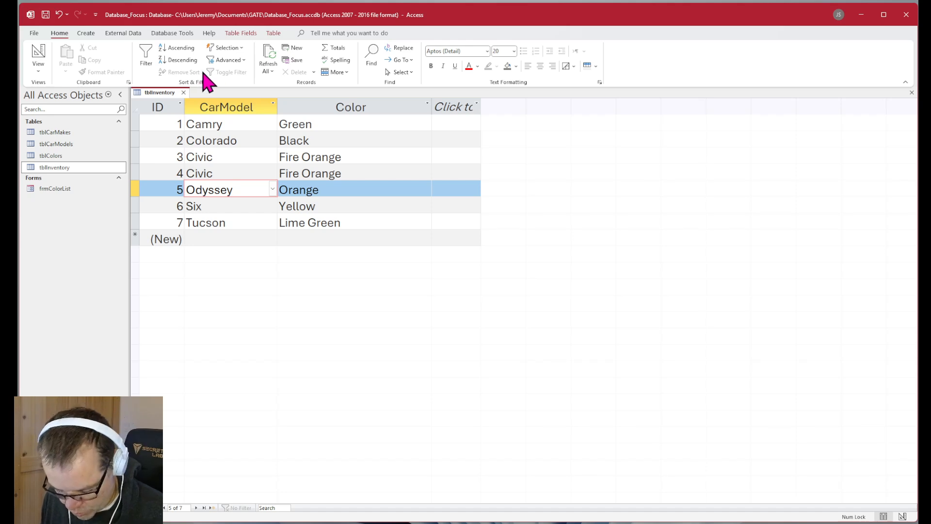
pyautogui.click(184, 93)
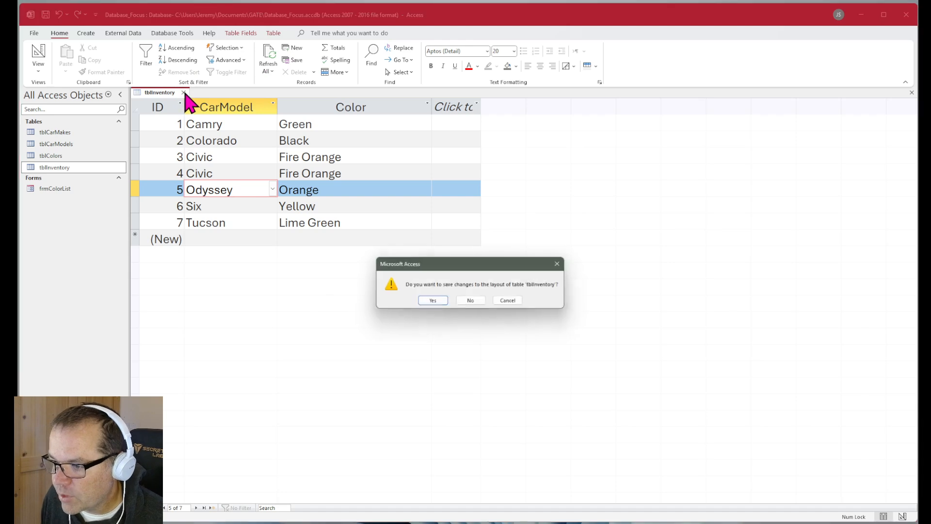
pyautogui.click(423, 301)
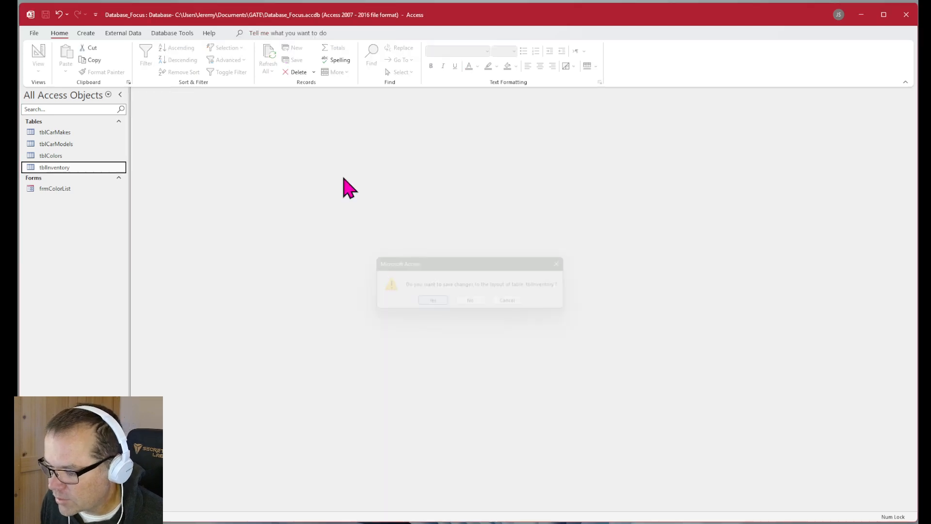
# Open the Relationships window and show all relationships in the database
pyautogui.click(168, 34)
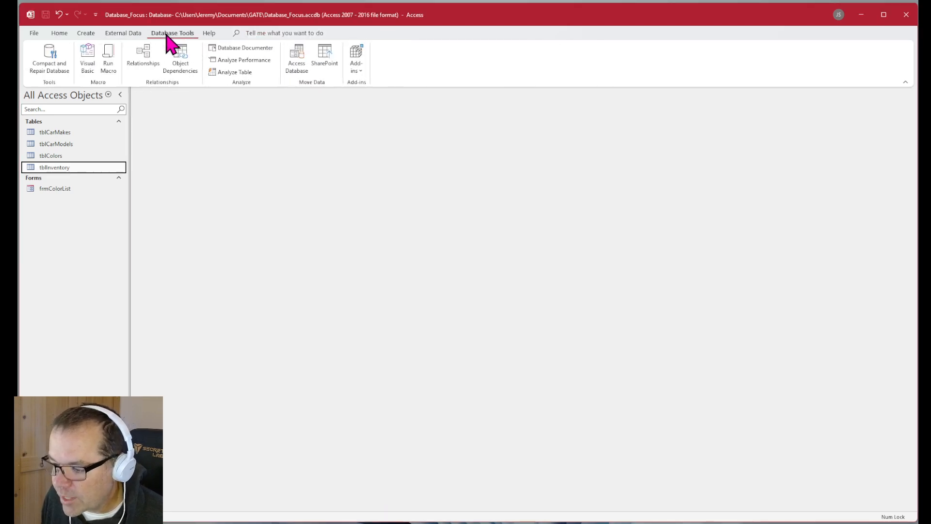
pyautogui.click(145, 64)
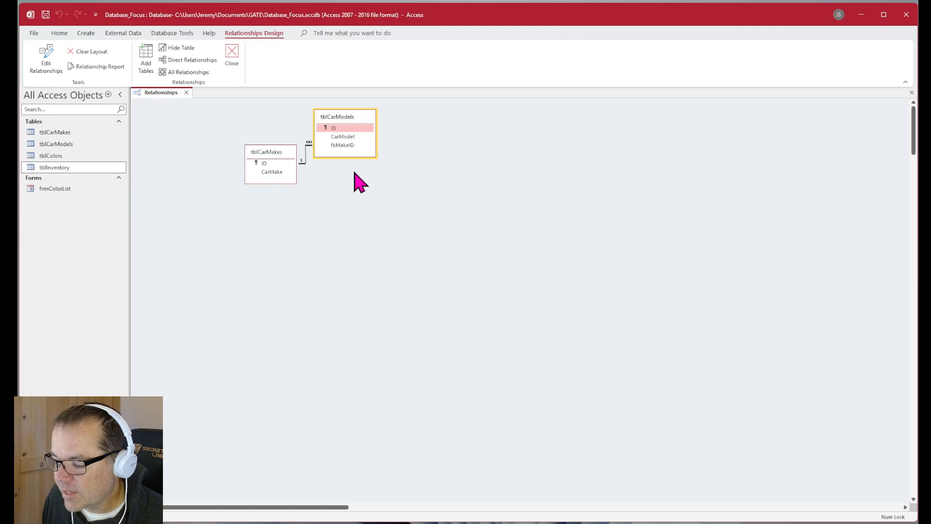
pyautogui.click(267, 146)
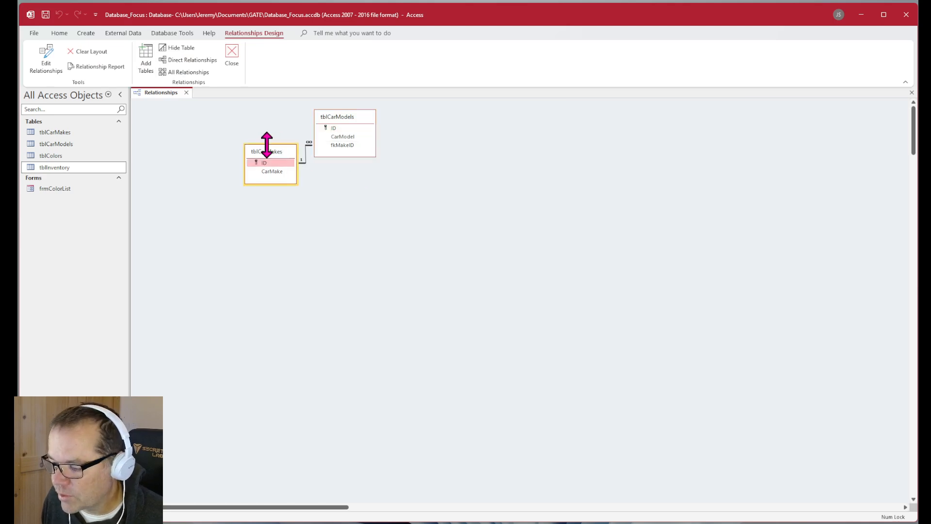
pyautogui.click(185, 72)
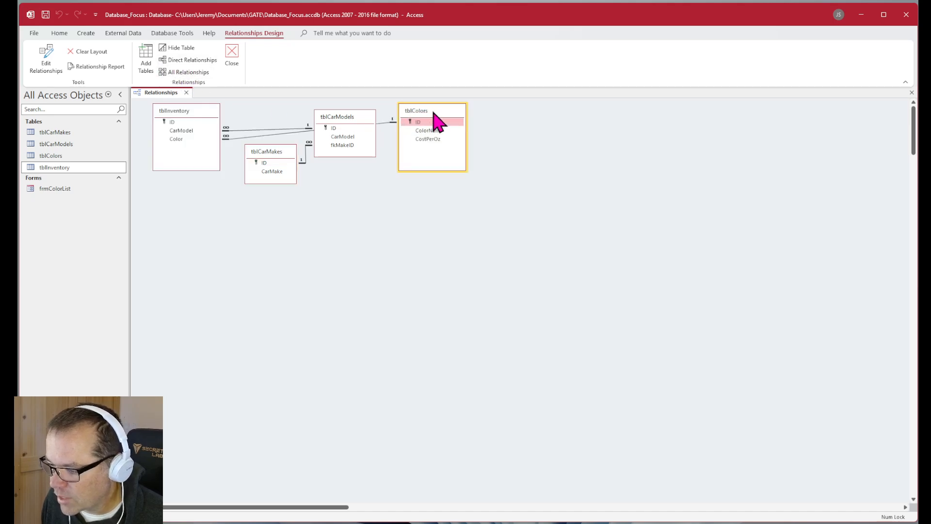
# Arrange the relationship diagram with tblCarMakes beside tblCarModels, tblColors below them, and tblInventory apart on the other side of tblCarModels
pyautogui.moveTo(435, 111); pyautogui.dragTo(280, 297)
pyautogui.moveTo(192, 110); pyautogui.dragTo(502, 242)
pyautogui.moveTo(264, 152); pyautogui.dragTo(200, 131)
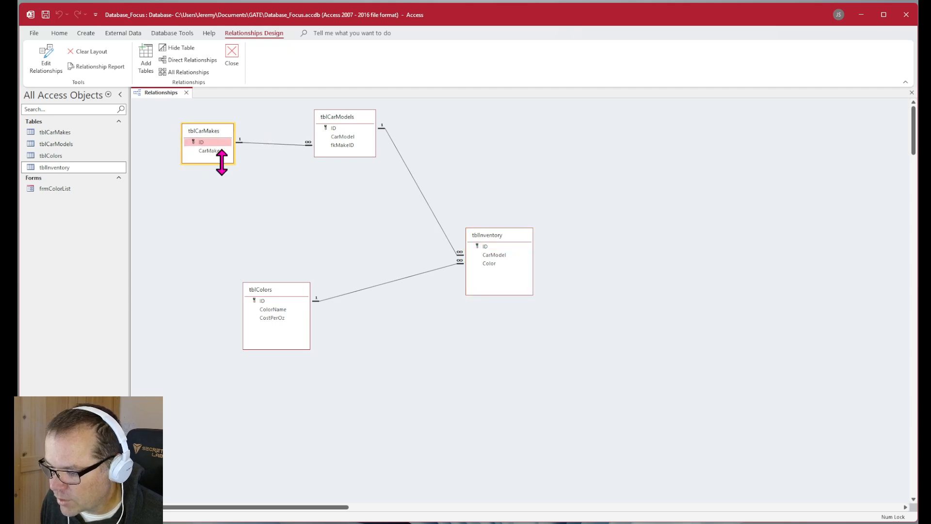
pyautogui.moveTo(363, 117); pyautogui.dragTo(306, 135)
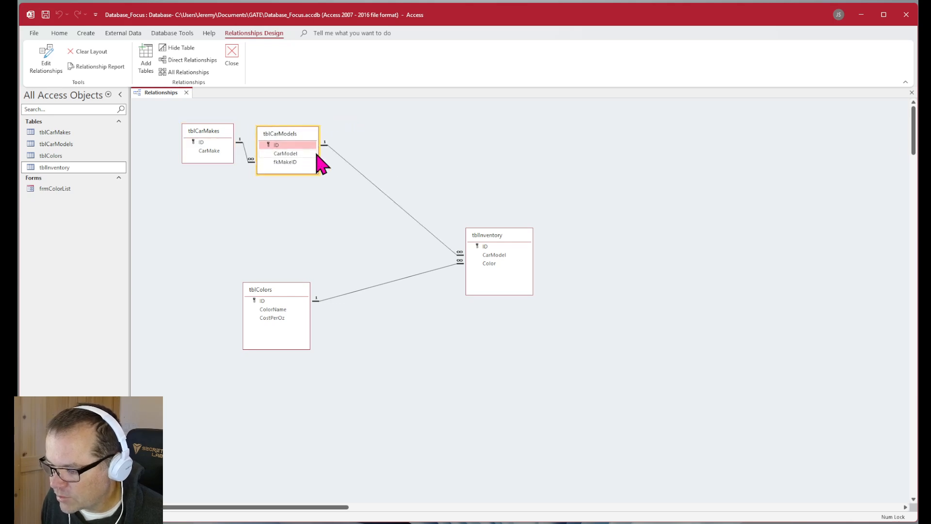
pyautogui.click(215, 142)
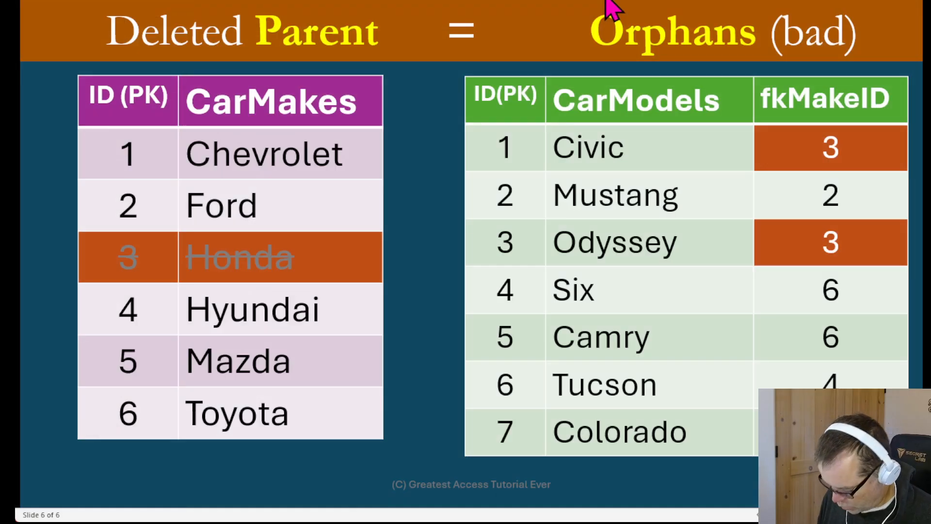
pyautogui.press('Left')
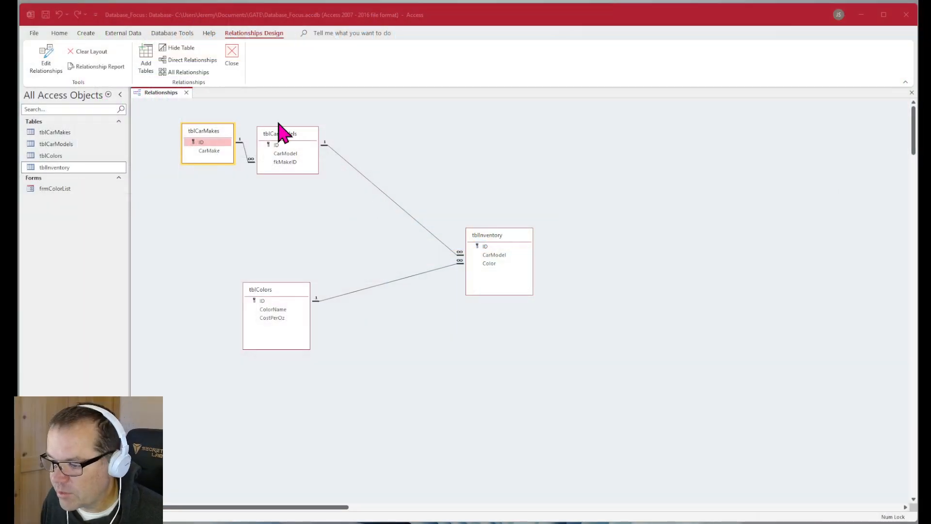
# Move tblInventory and tblColors closer to tblCarModels, shorten the tblColors box, and close the relationship diagram with its layout saved
pyautogui.moveTo(521, 238); pyautogui.dragTo(467, 158)
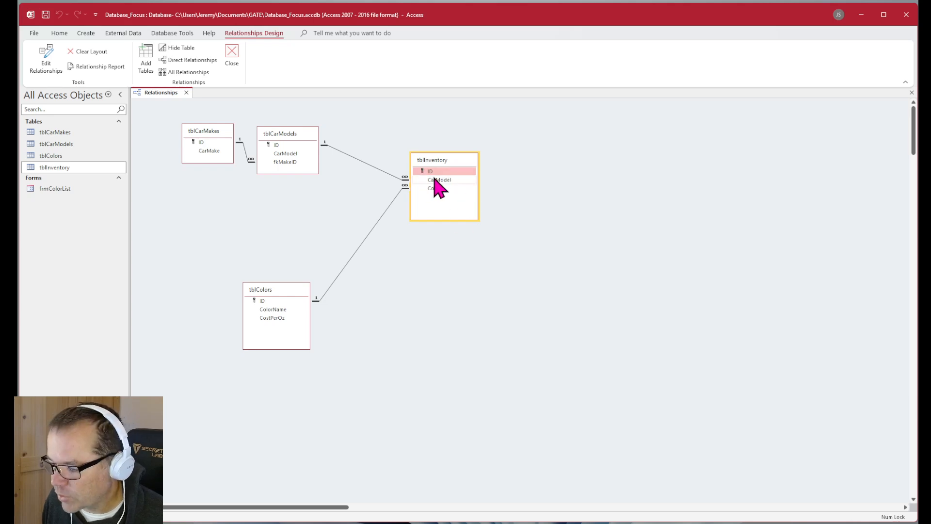
pyautogui.moveTo(286, 289); pyautogui.dragTo(361, 243)
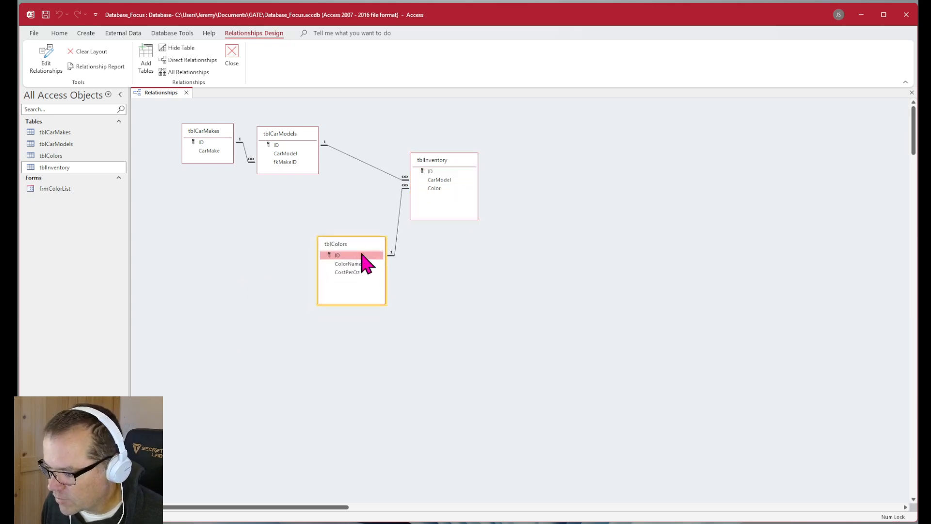
pyautogui.moveTo(367, 290); pyautogui.dragTo(367, 283)
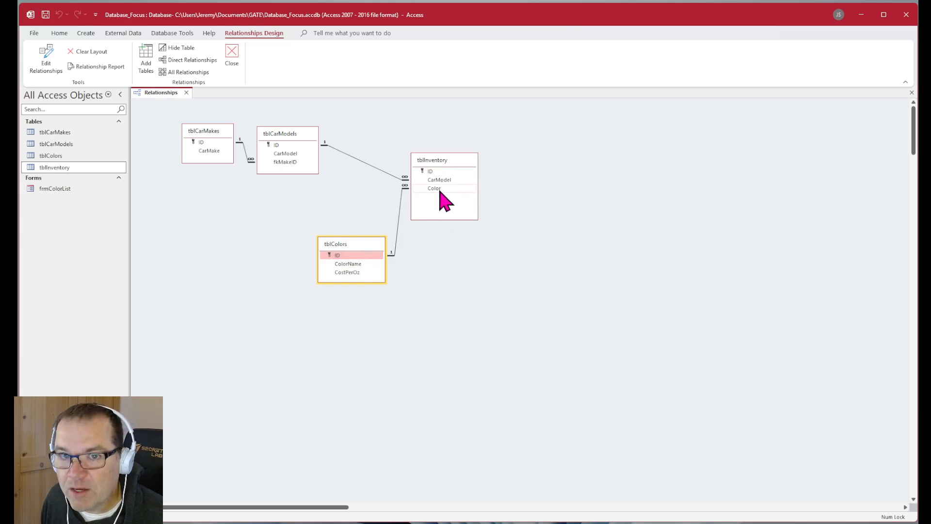
pyautogui.moveTo(447, 163); pyautogui.dragTo(441, 136)
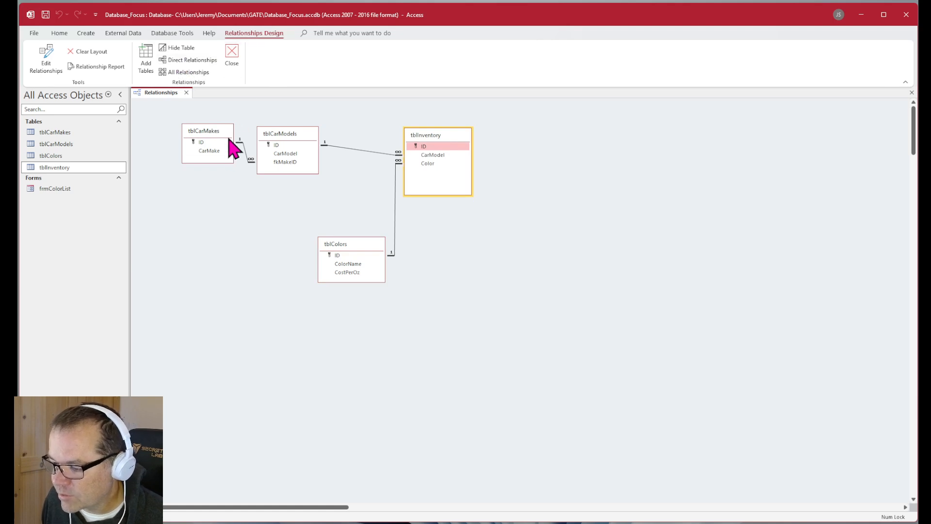
pyautogui.click(187, 93)
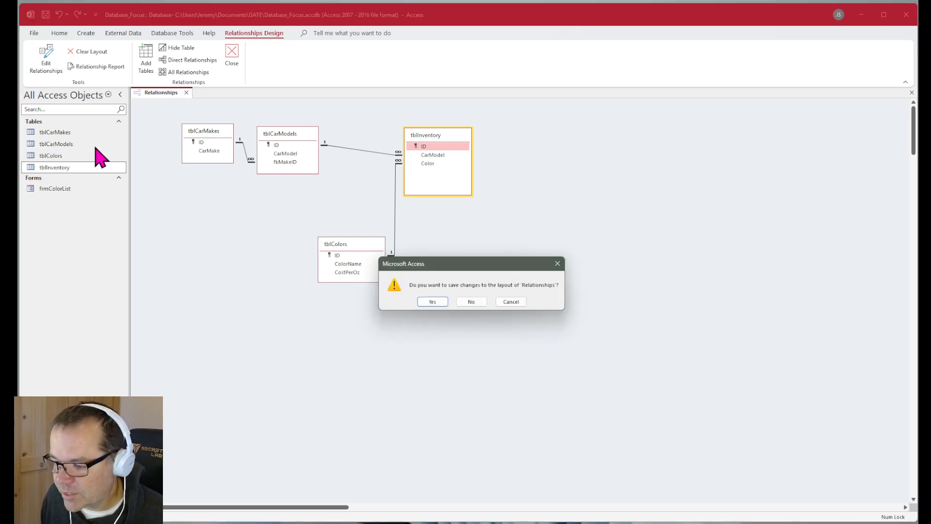
pyautogui.click(429, 302)
# Open tblInventory in Design View and inspect the CarModel field name
pyautogui.rightClick(66, 170)
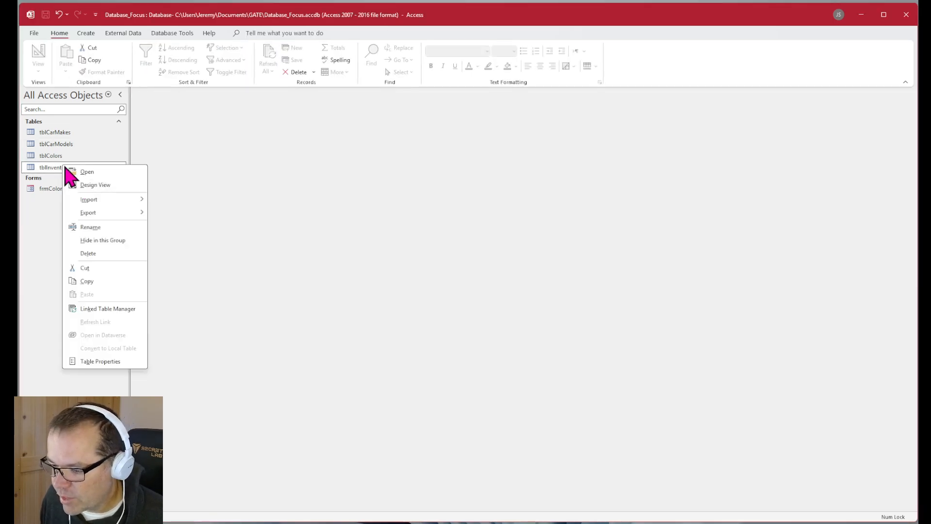
pyautogui.click(95, 184)
pyautogui.click(179, 121)
pyautogui.press('BackSpace')
pyautogui.press('BackSpace')
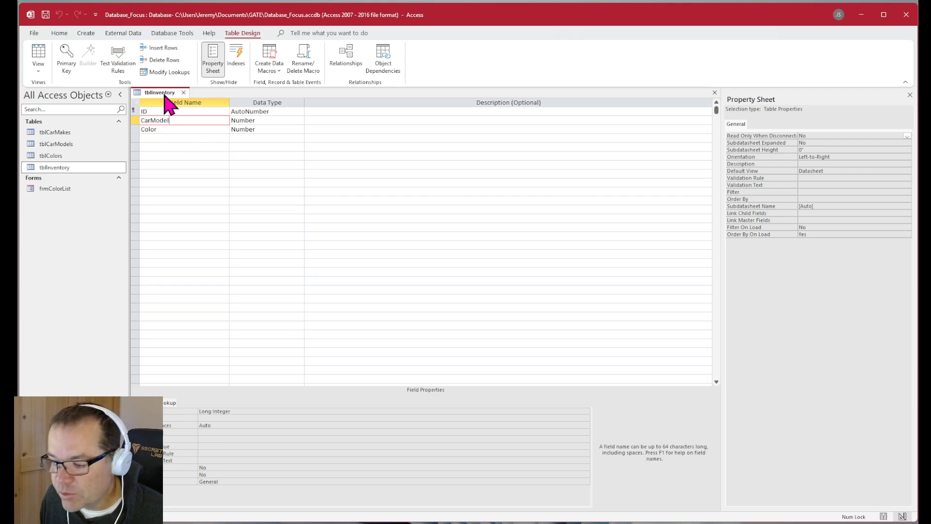
# Review the relationship between tblCarModels and tblInventory in the Relationships window, and close both the diagram and the tblInventory design
pyautogui.click(189, 34)
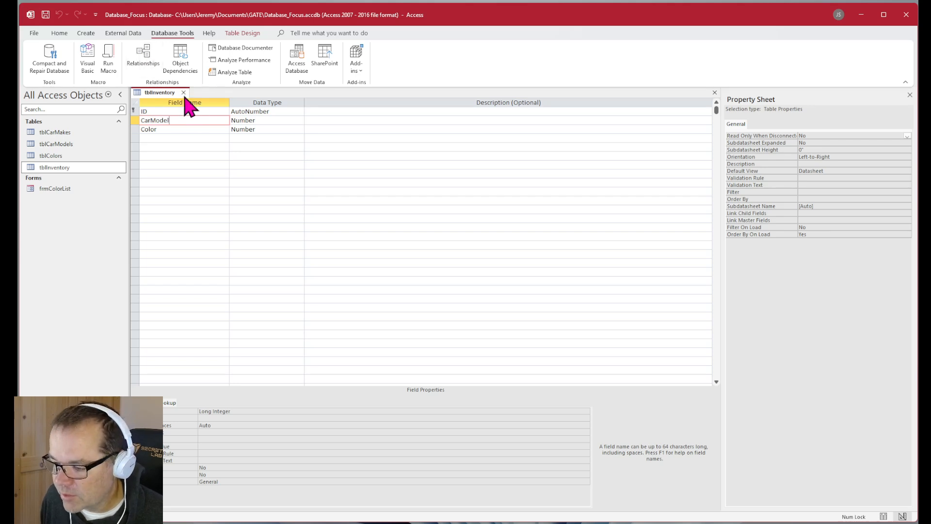
pyautogui.click(135, 130)
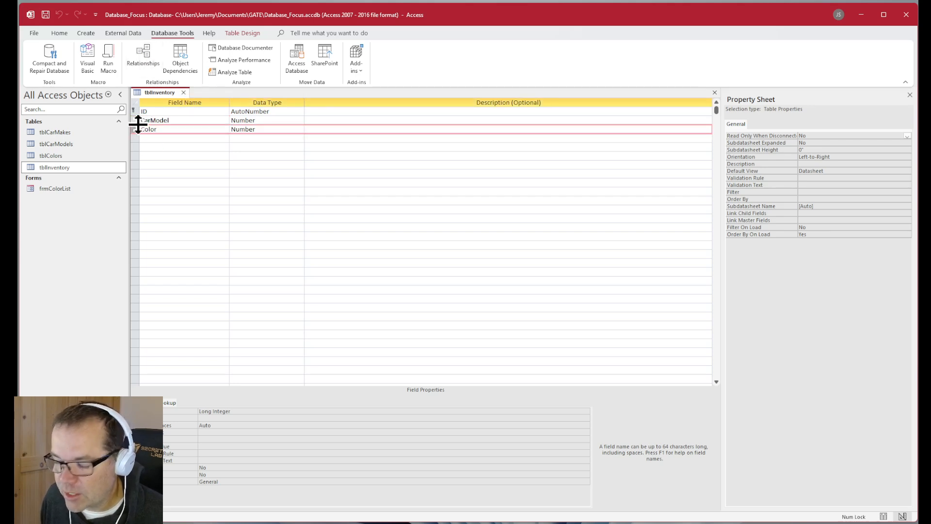
pyautogui.click(144, 57)
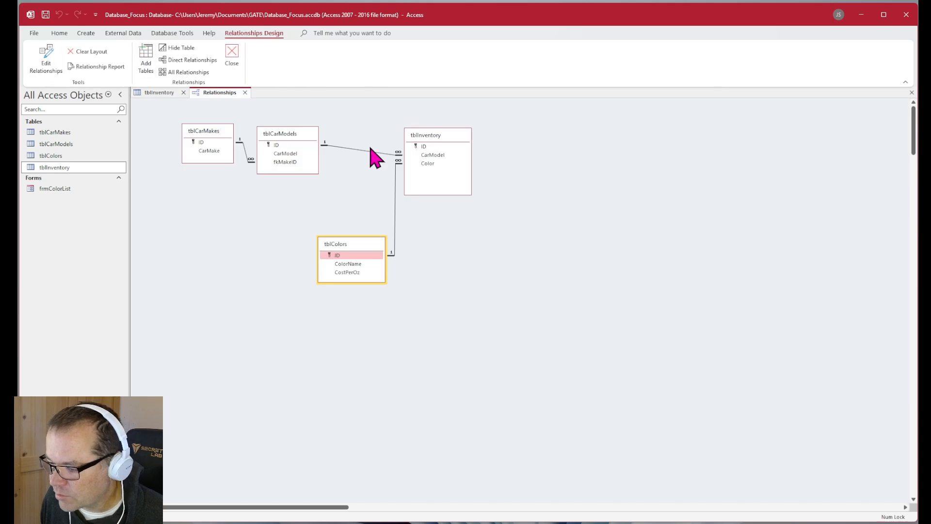
pyautogui.click(395, 190)
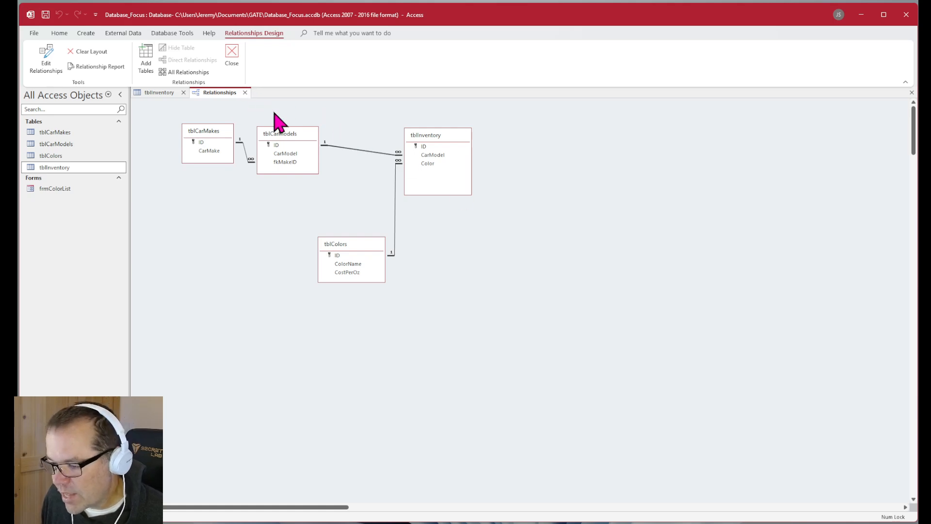
pyautogui.click(245, 92)
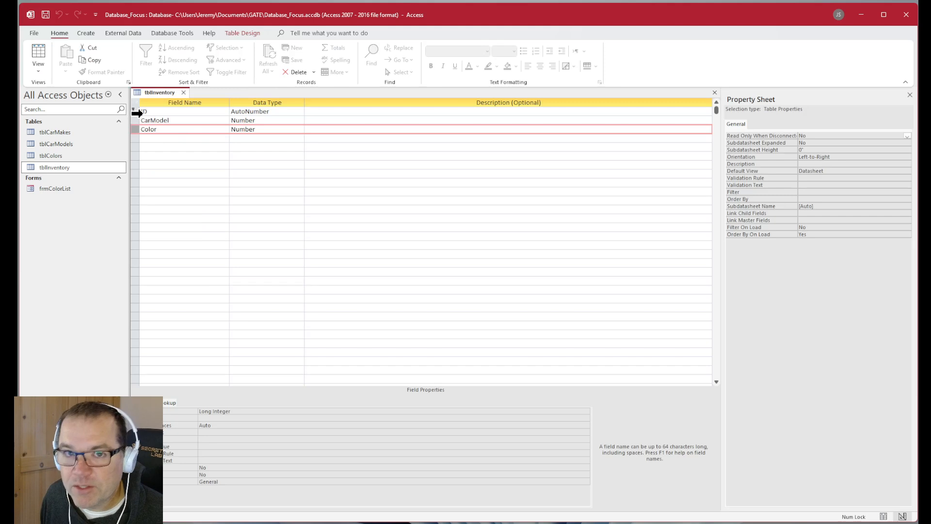
pyautogui.click(184, 93)
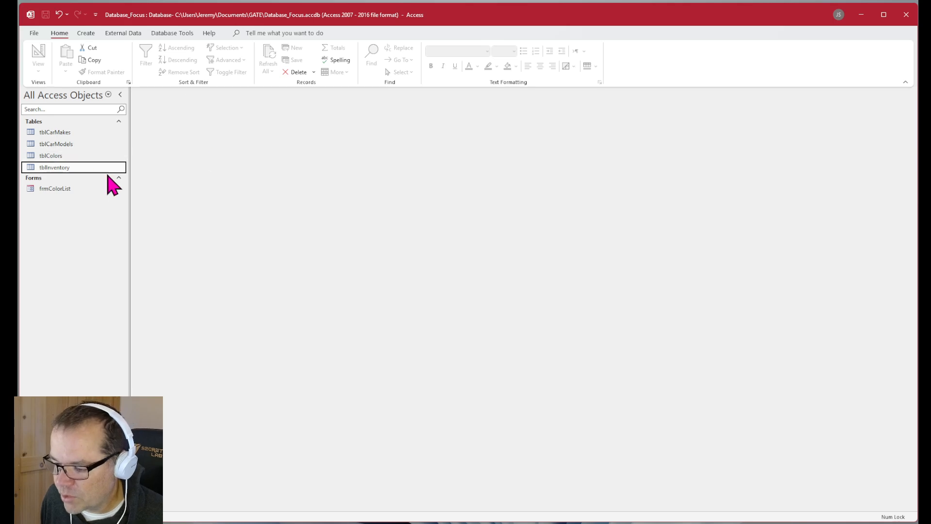